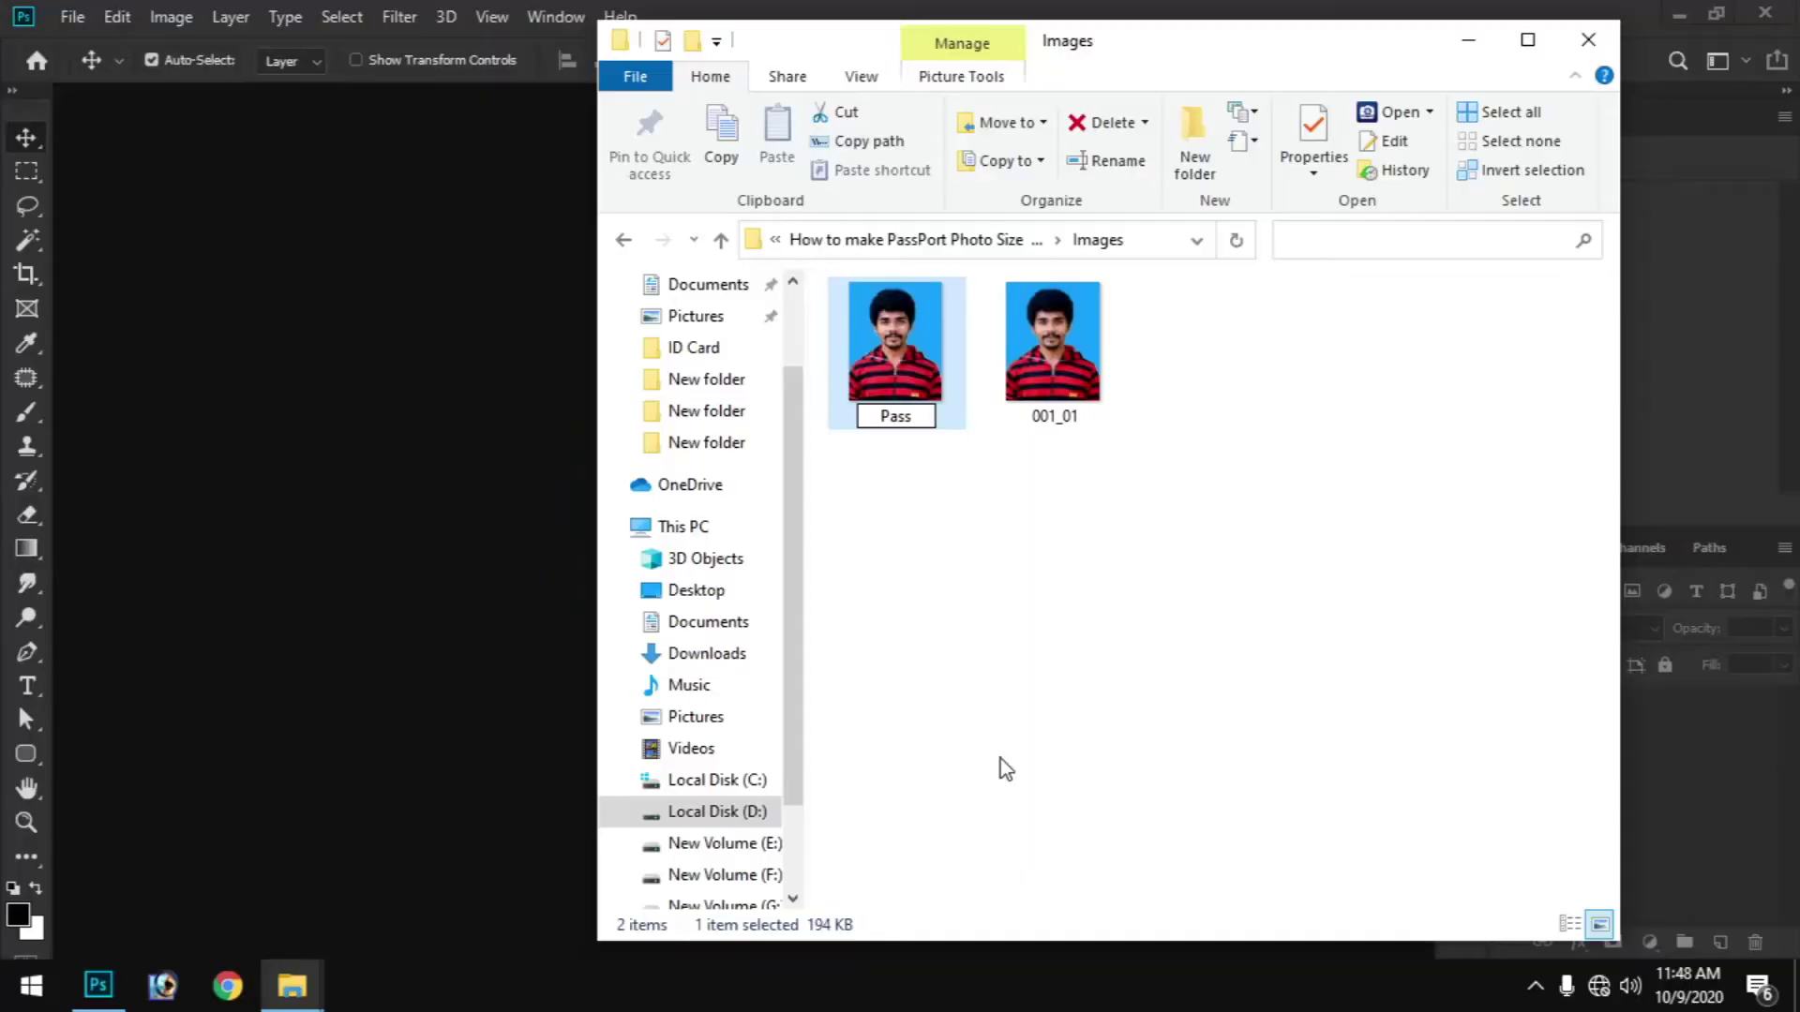
- Rename the two portrait images to PassPort Photo Size and Stamp Photo
type("Port")
type(" Pho")
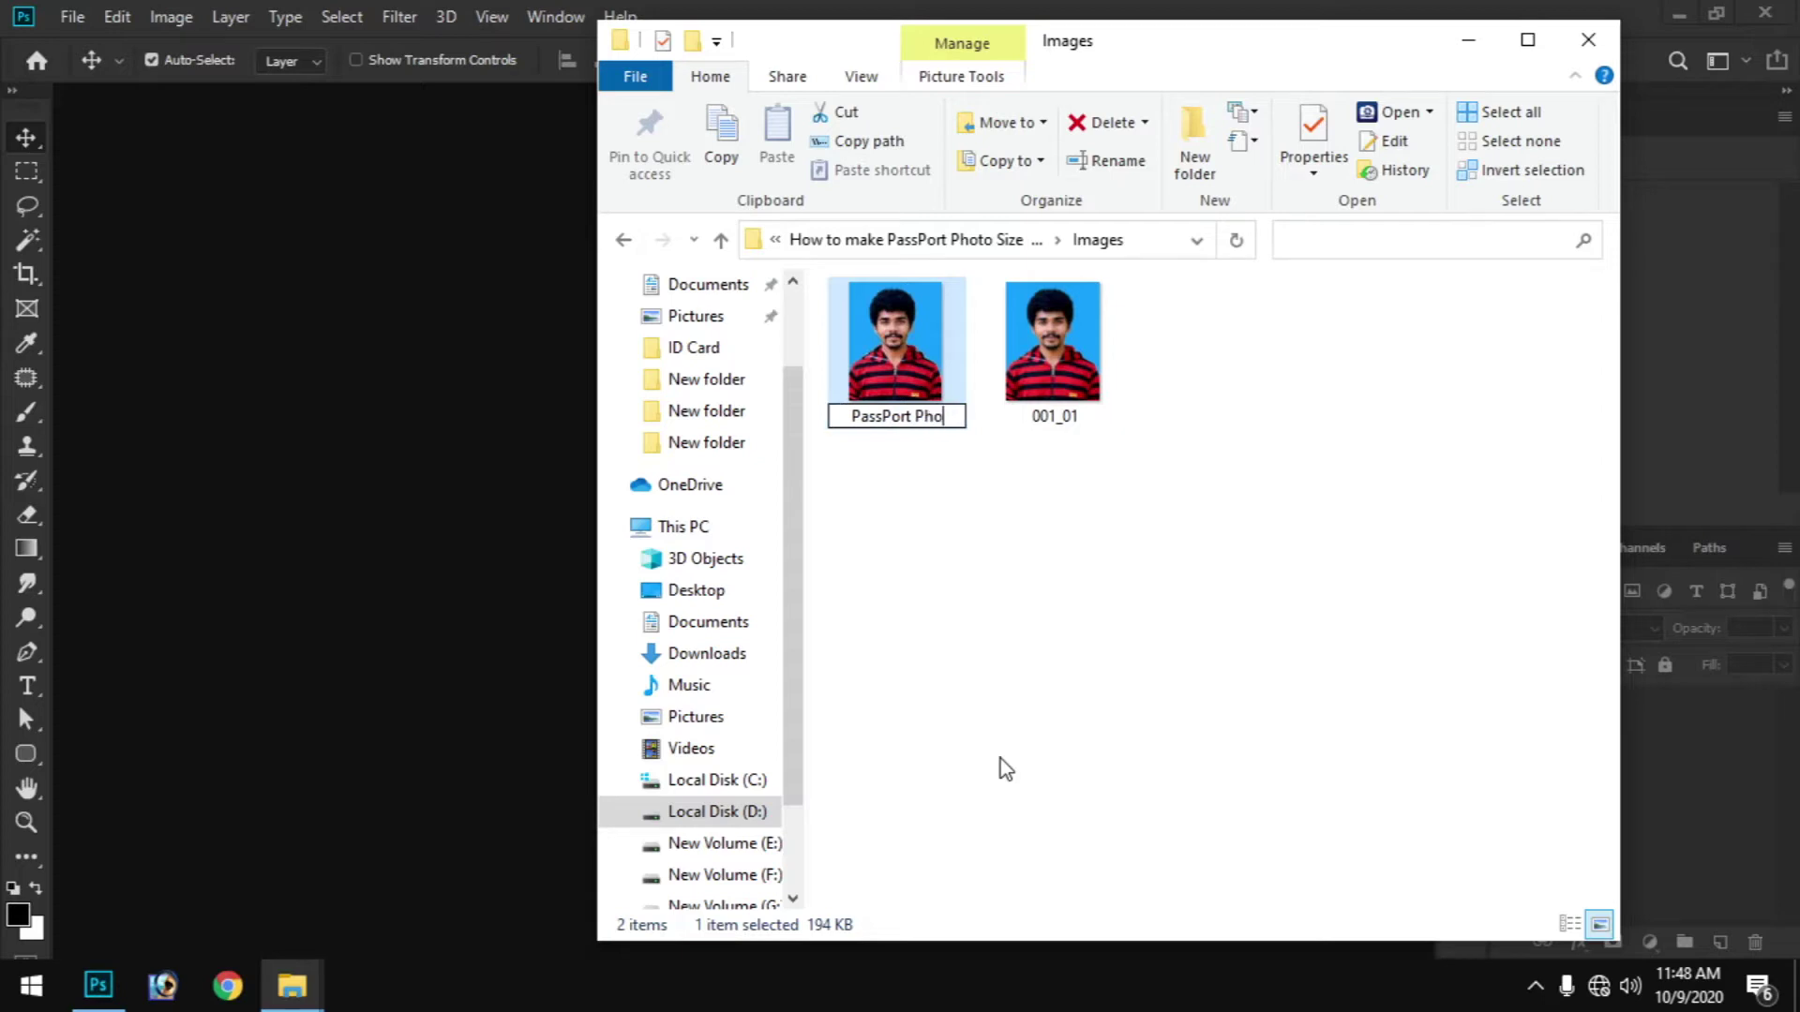
type("to ")
type("Siz")
type("e")
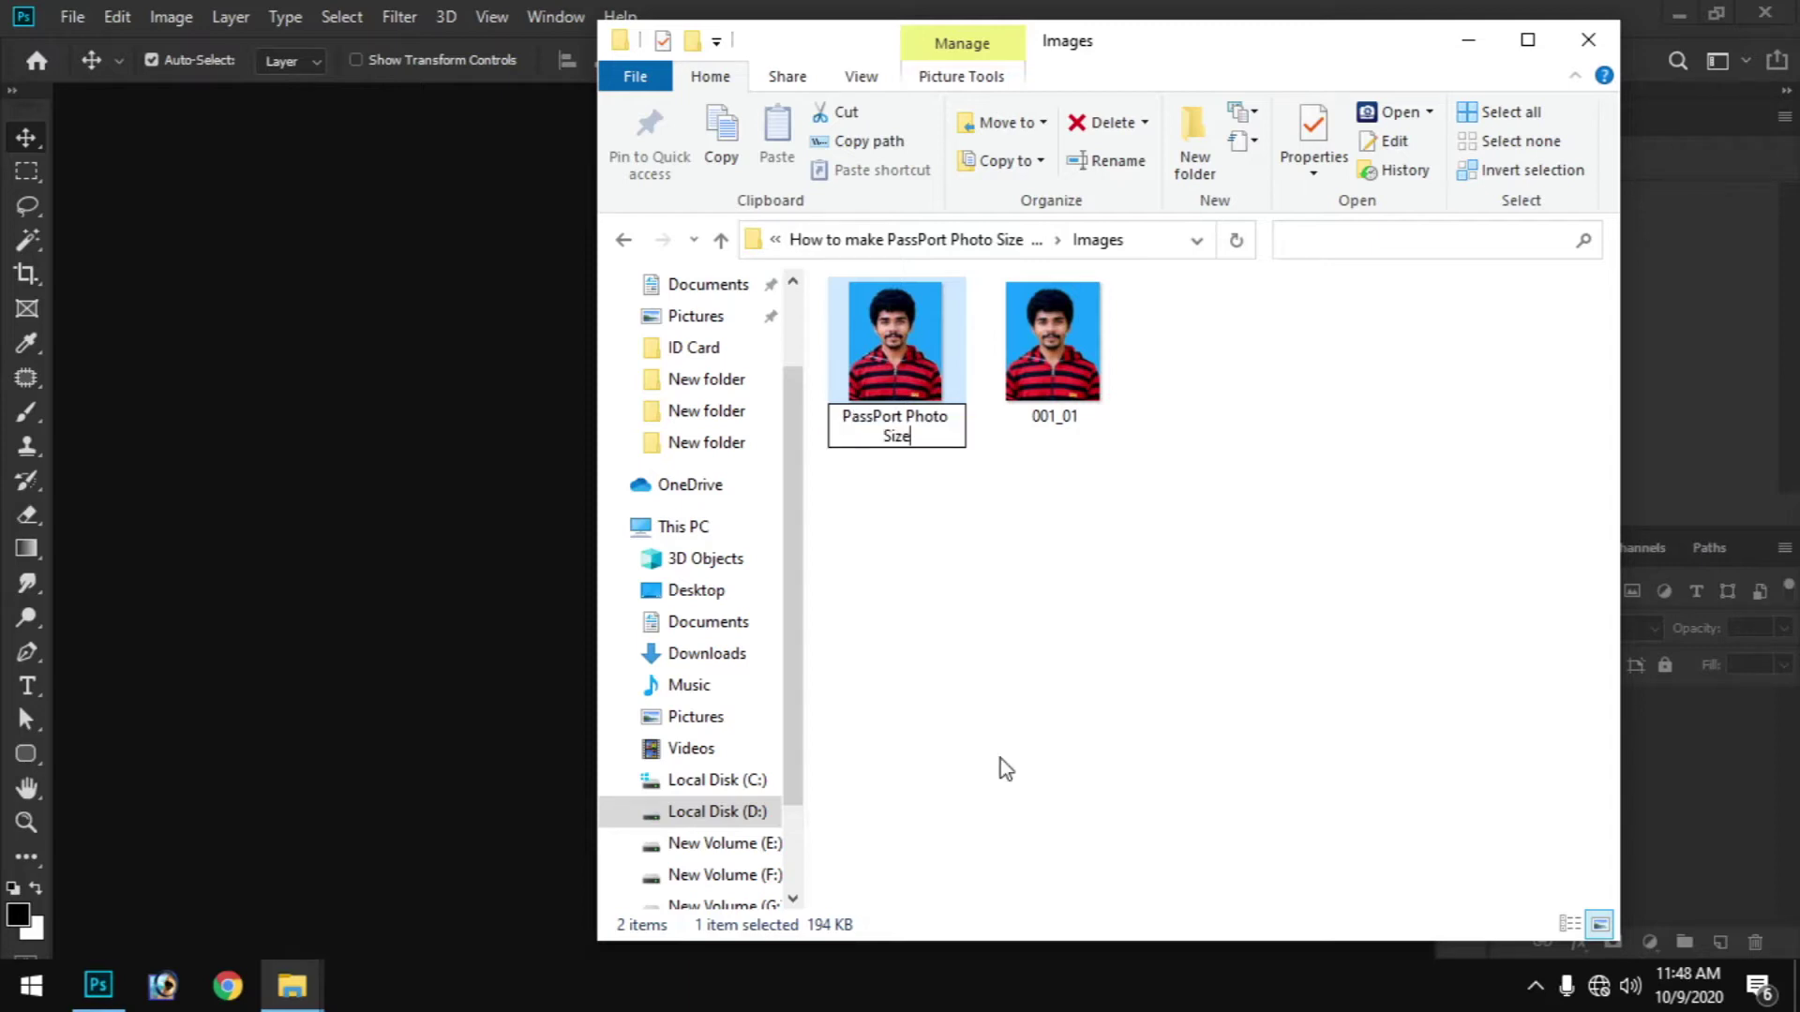
key("Return")
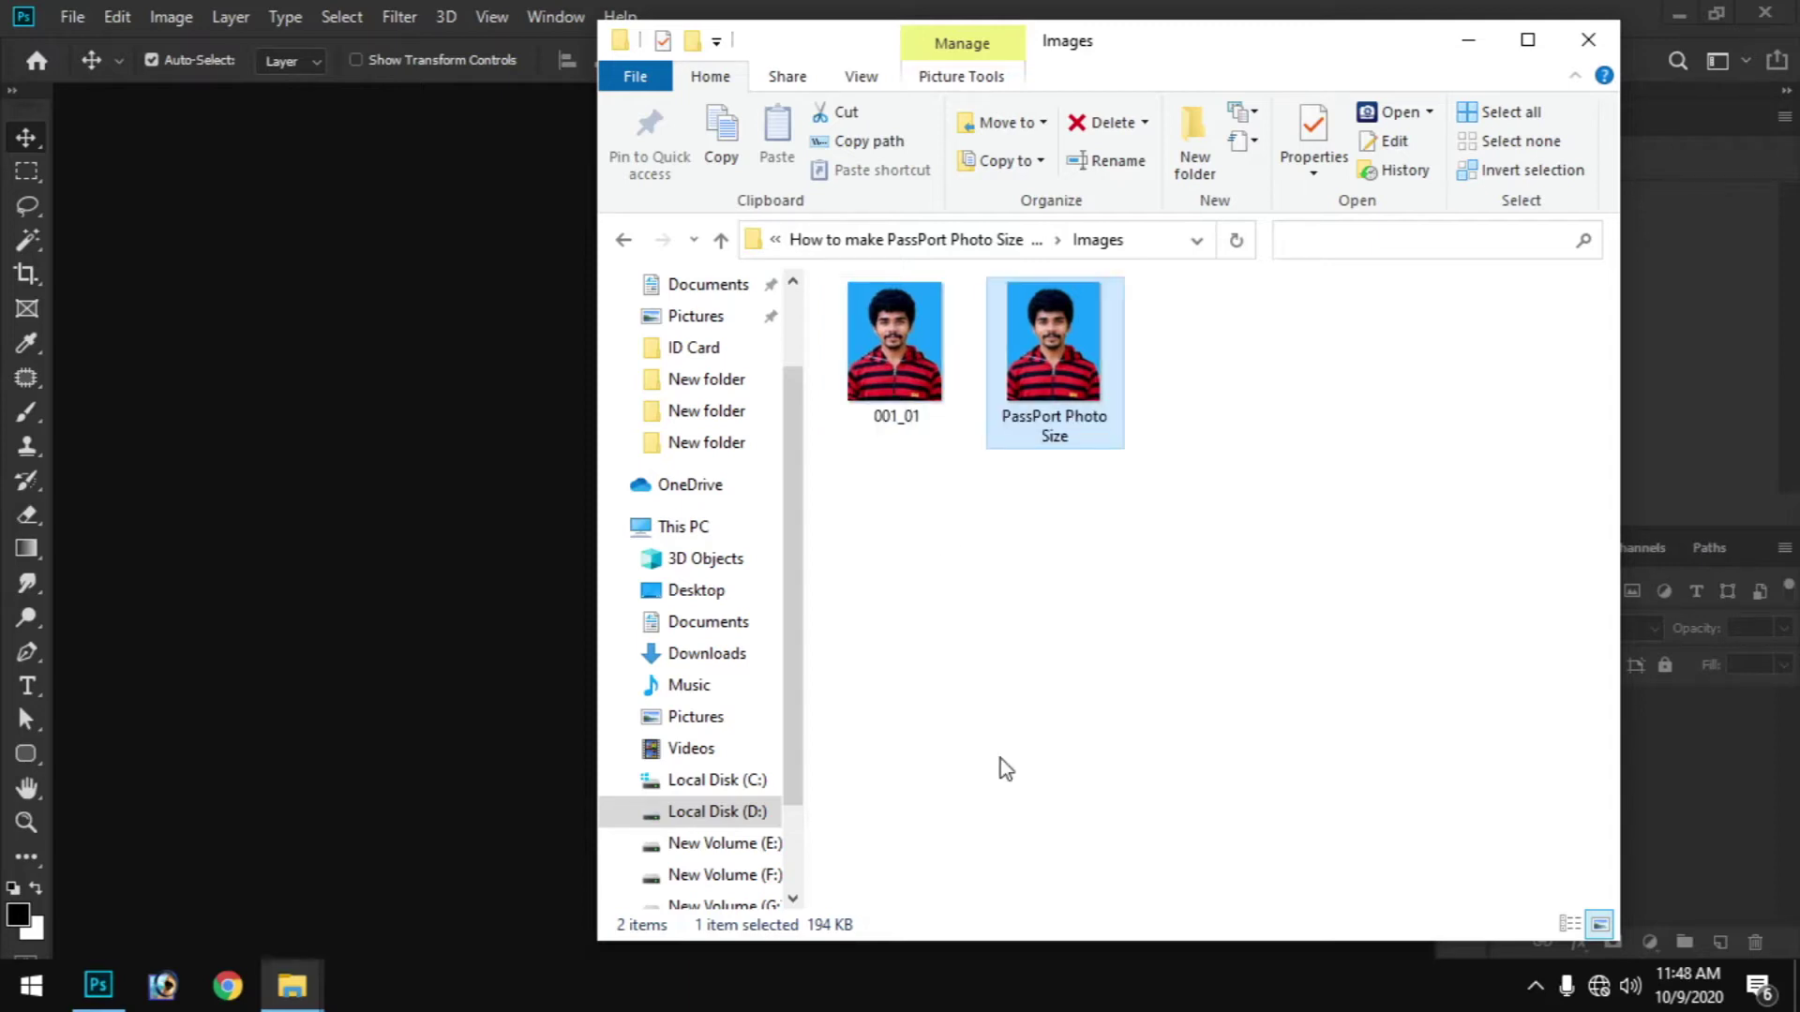
key("Left")
key("F2")
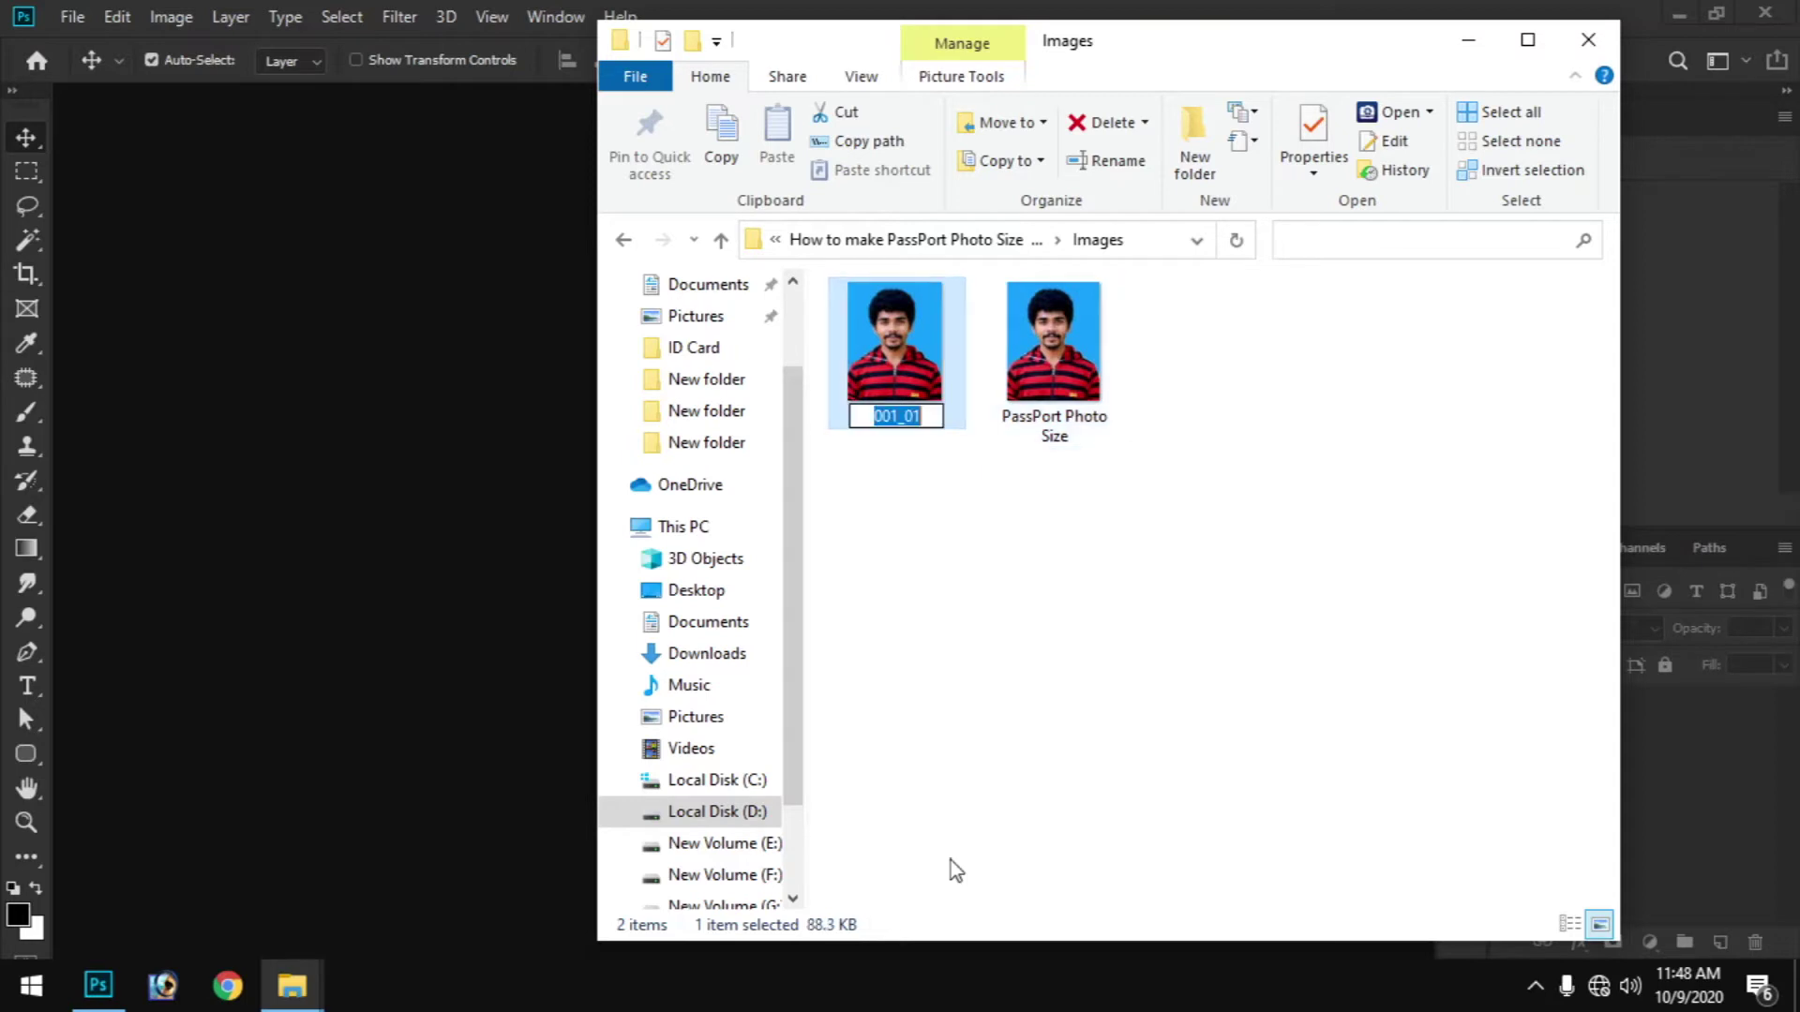
type("Stam")
type("p Ph")
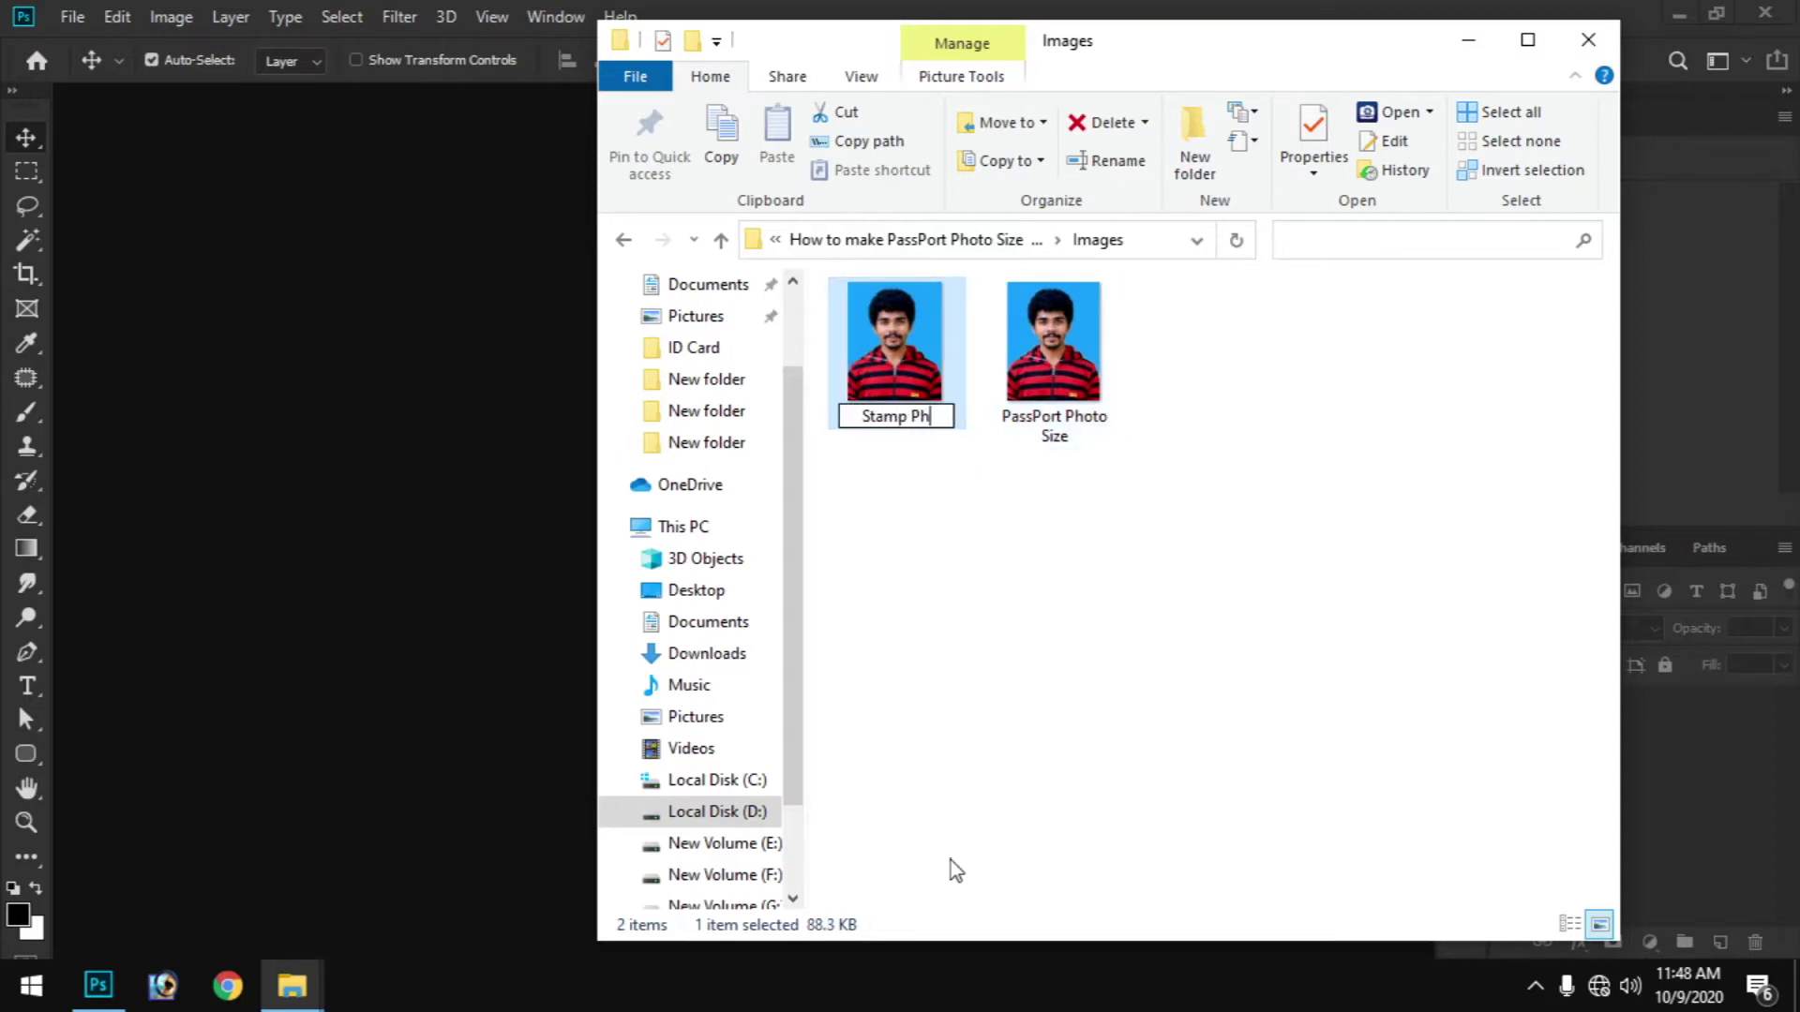
type("oto S")
key("BackSpace")
key("Return")
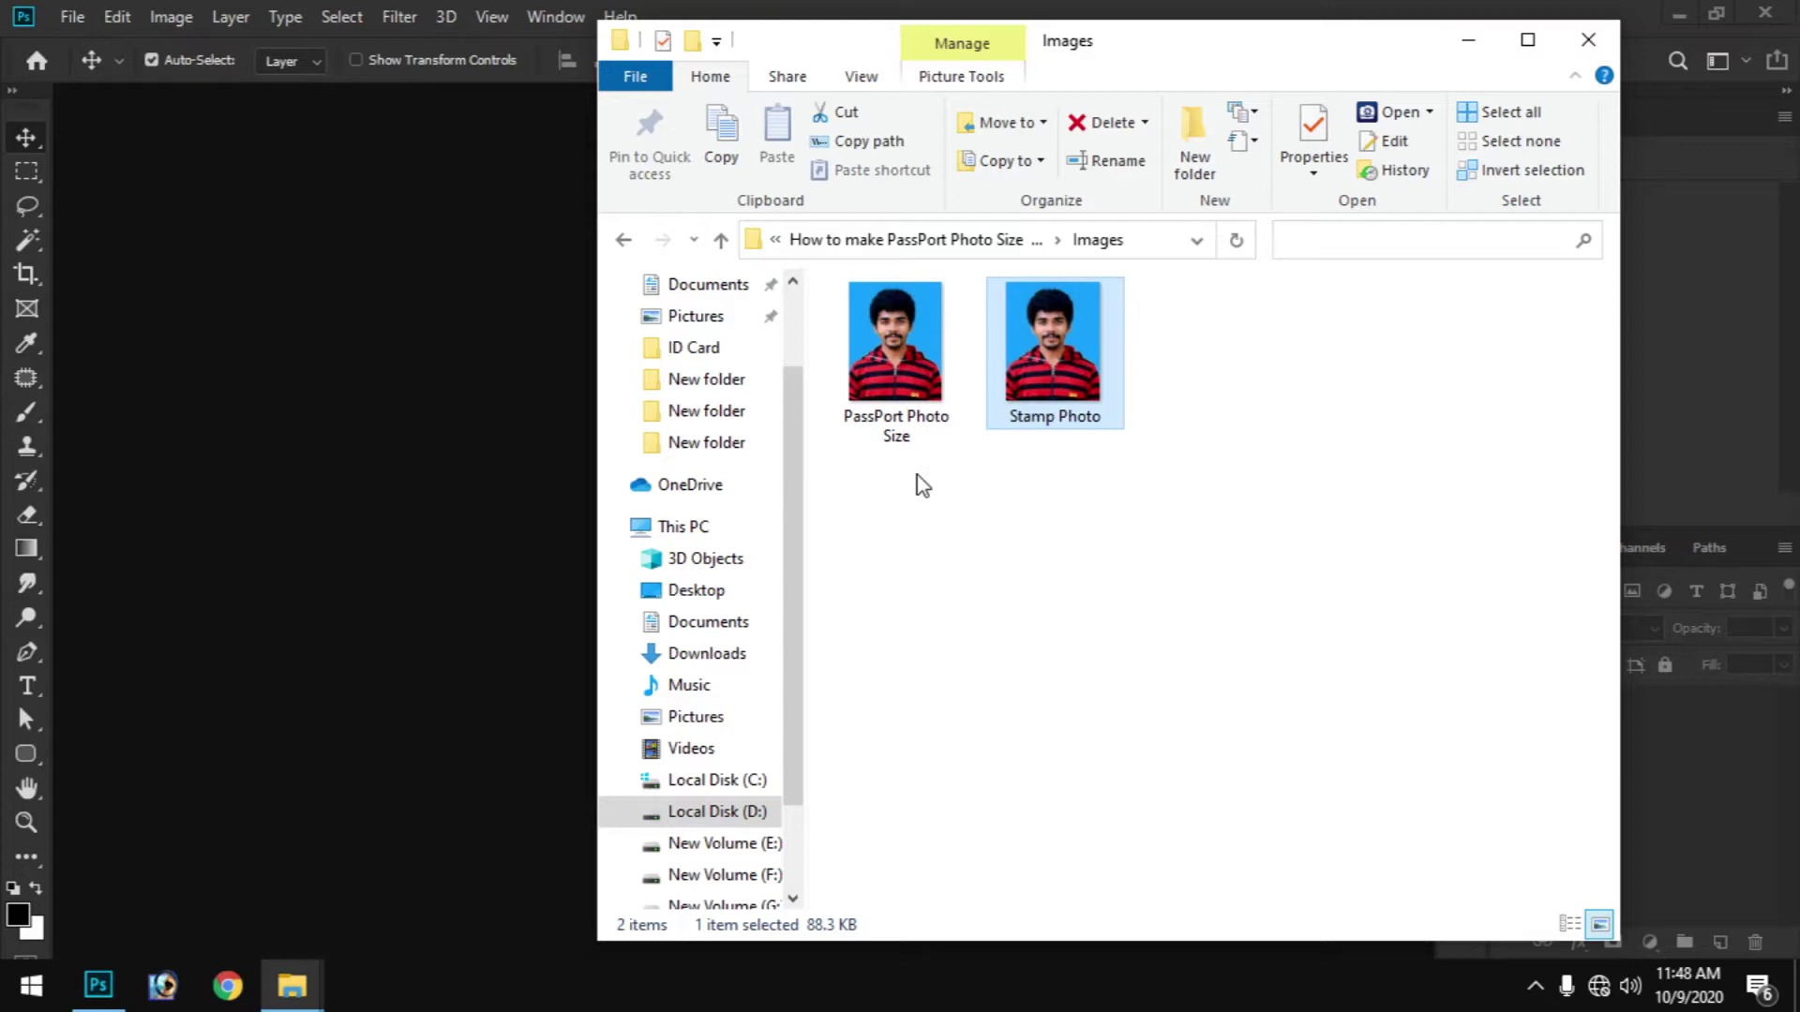
- Shorten the first image's name to PassPort Photo and bring Photoshop back to the front
left_click(924, 441)
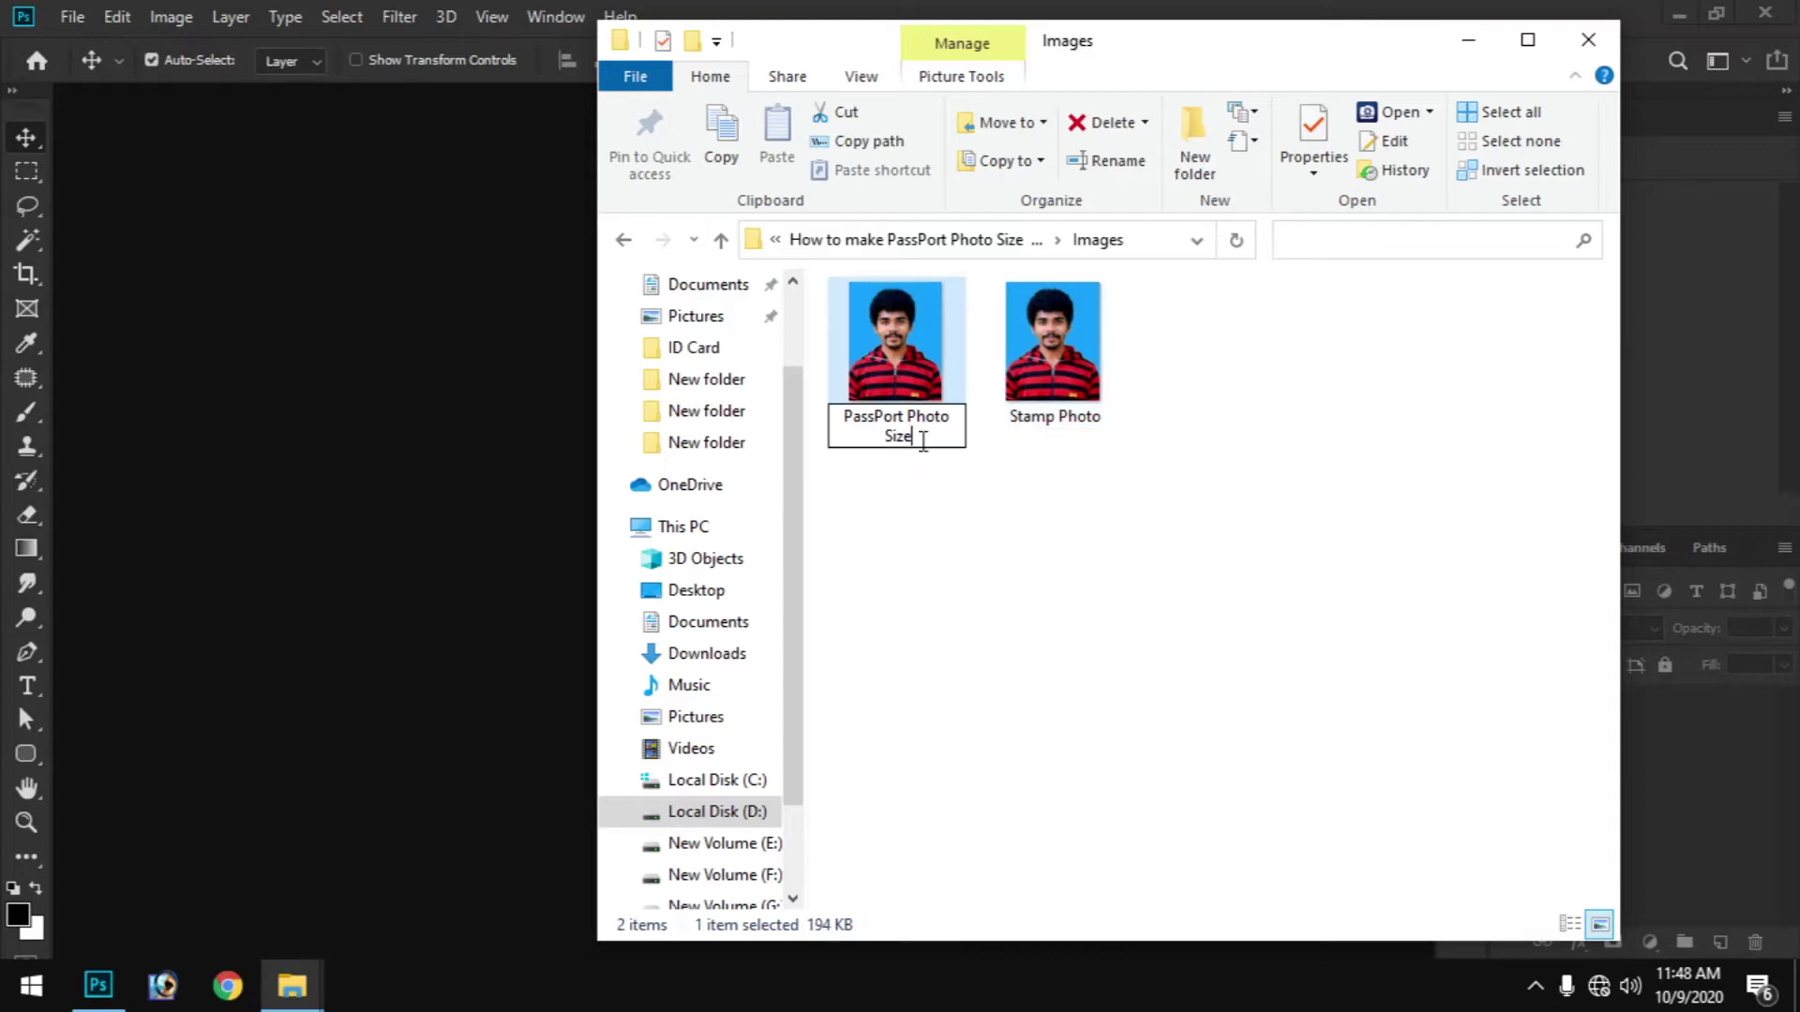
key("BackSpace")
key("BackSpace")
key("BackSpace")
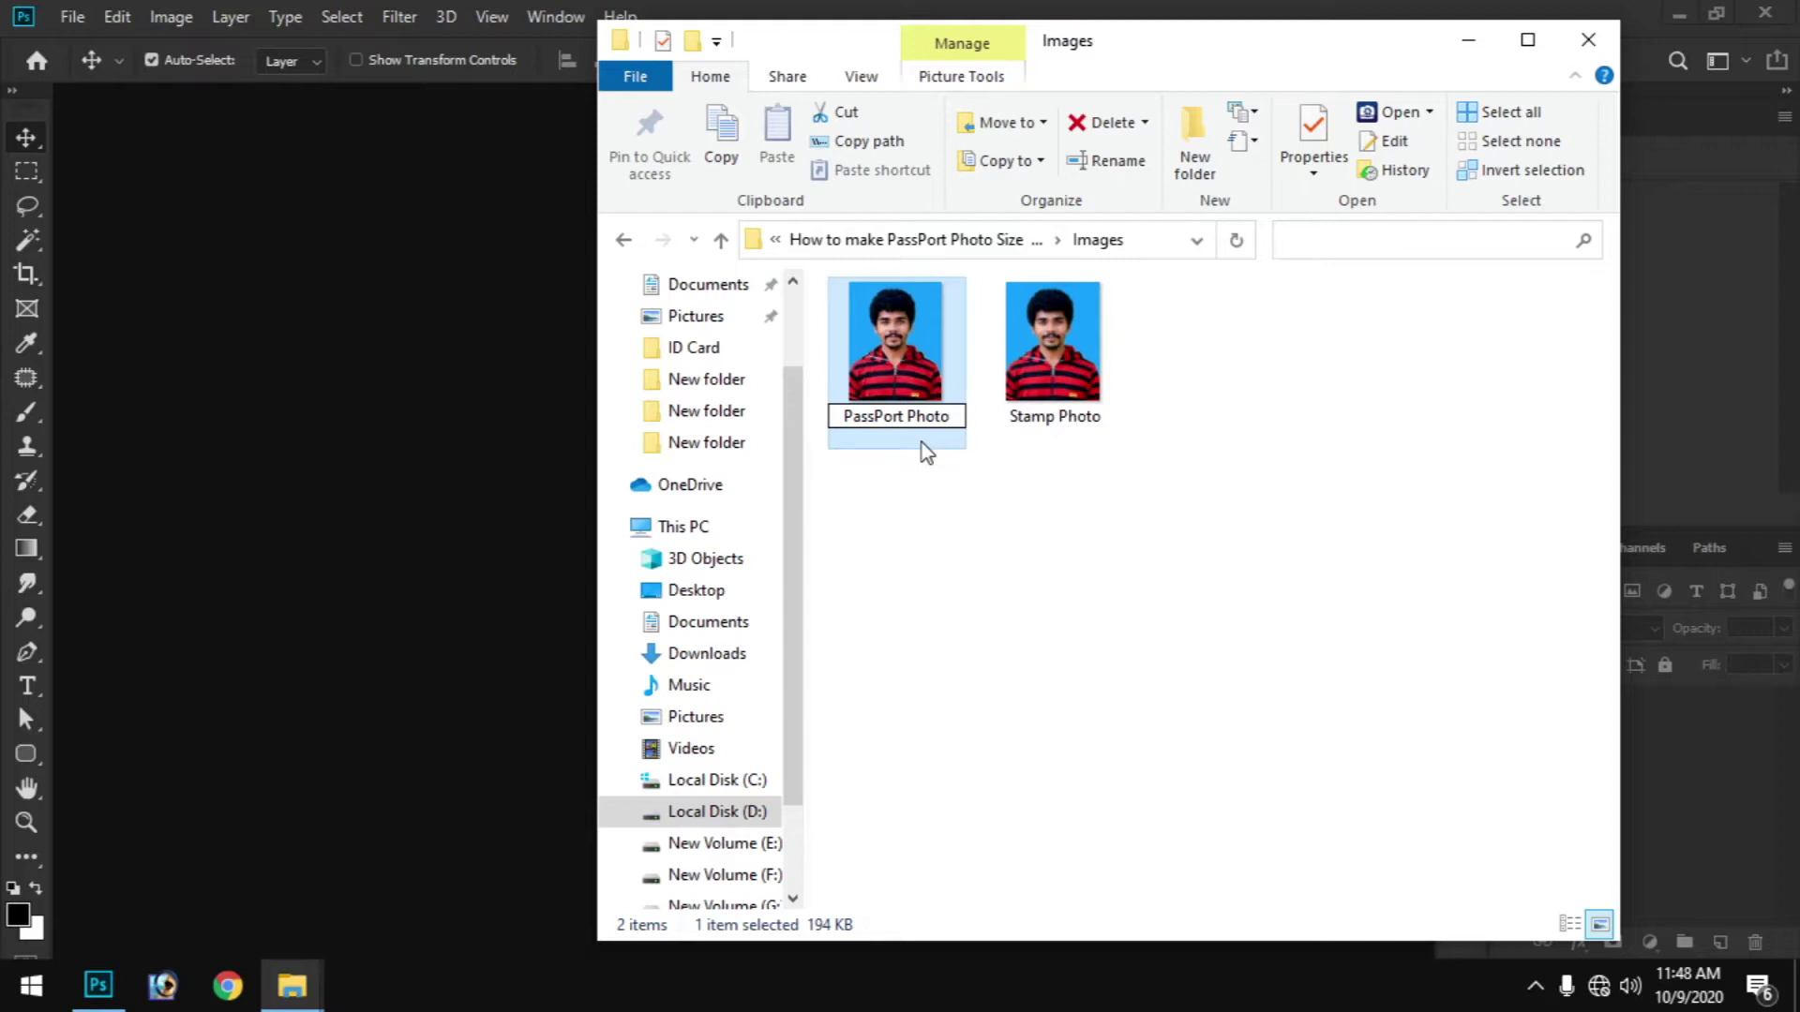
key("Return")
left_click(345, 425)
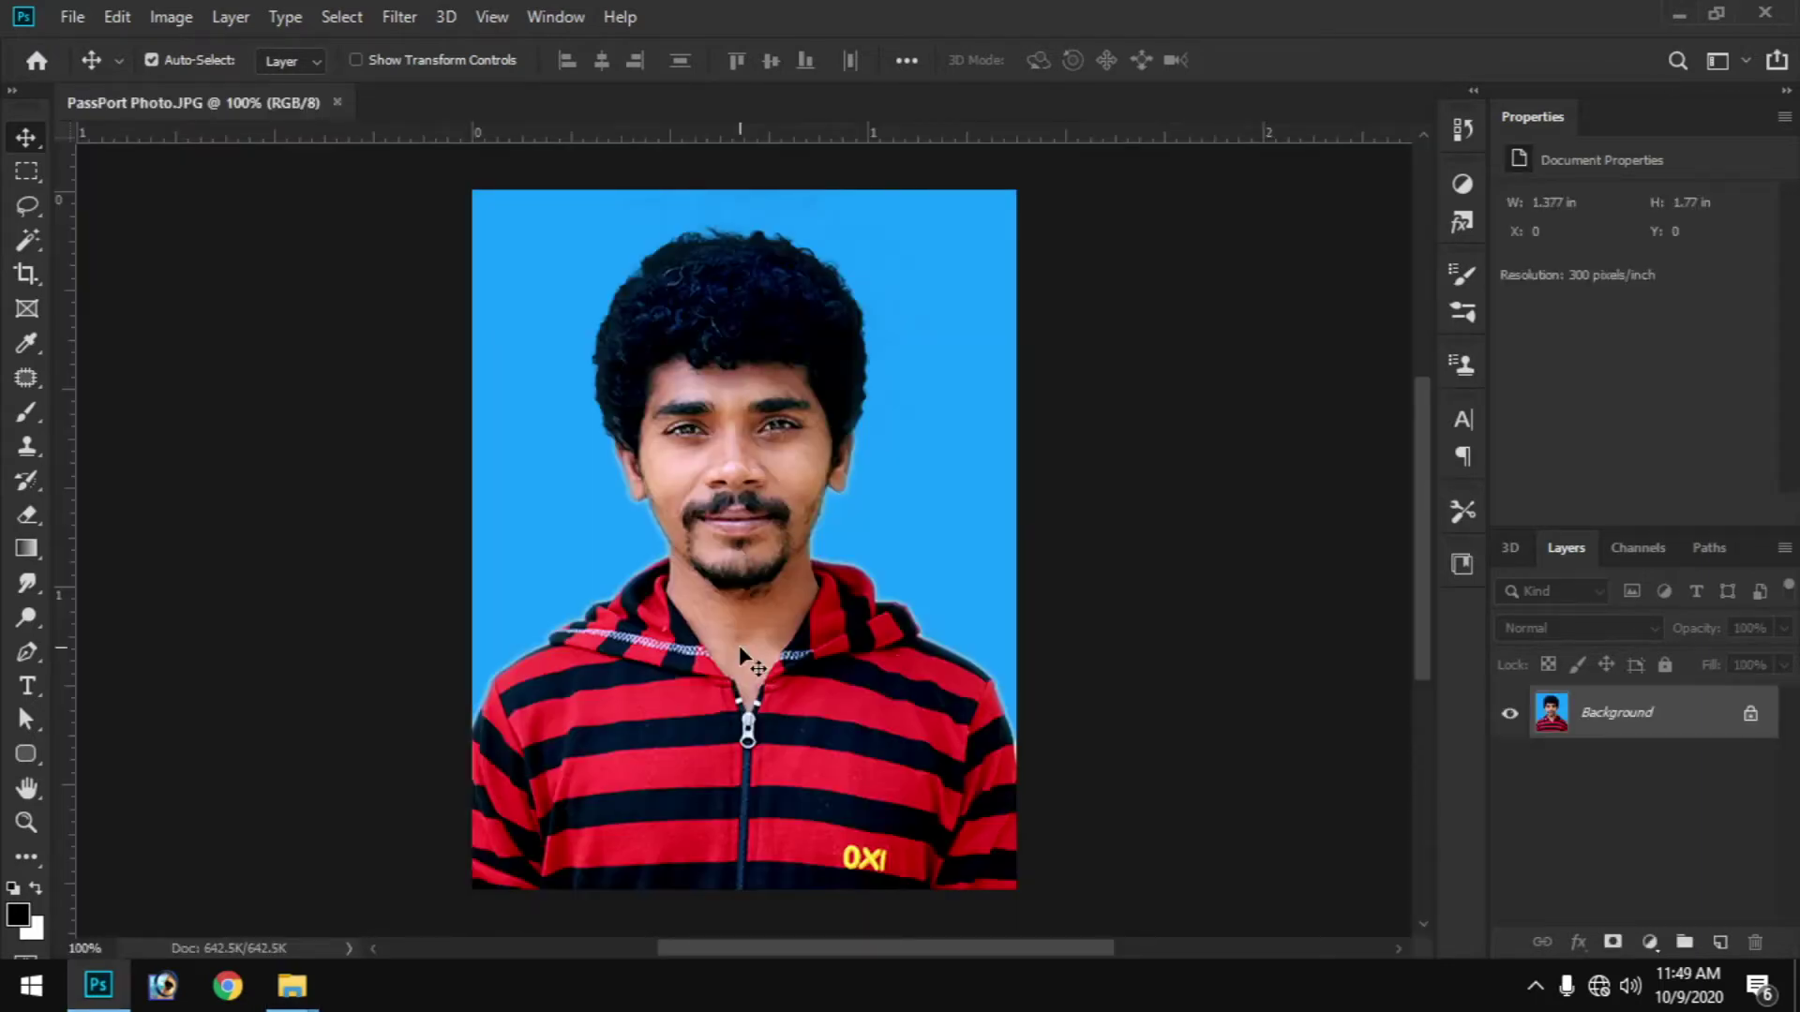
- Confirm in Image Size that PassPort Photo is 3.5 × 4.5 cm at 300 pixels/inch
left_click(171, 17)
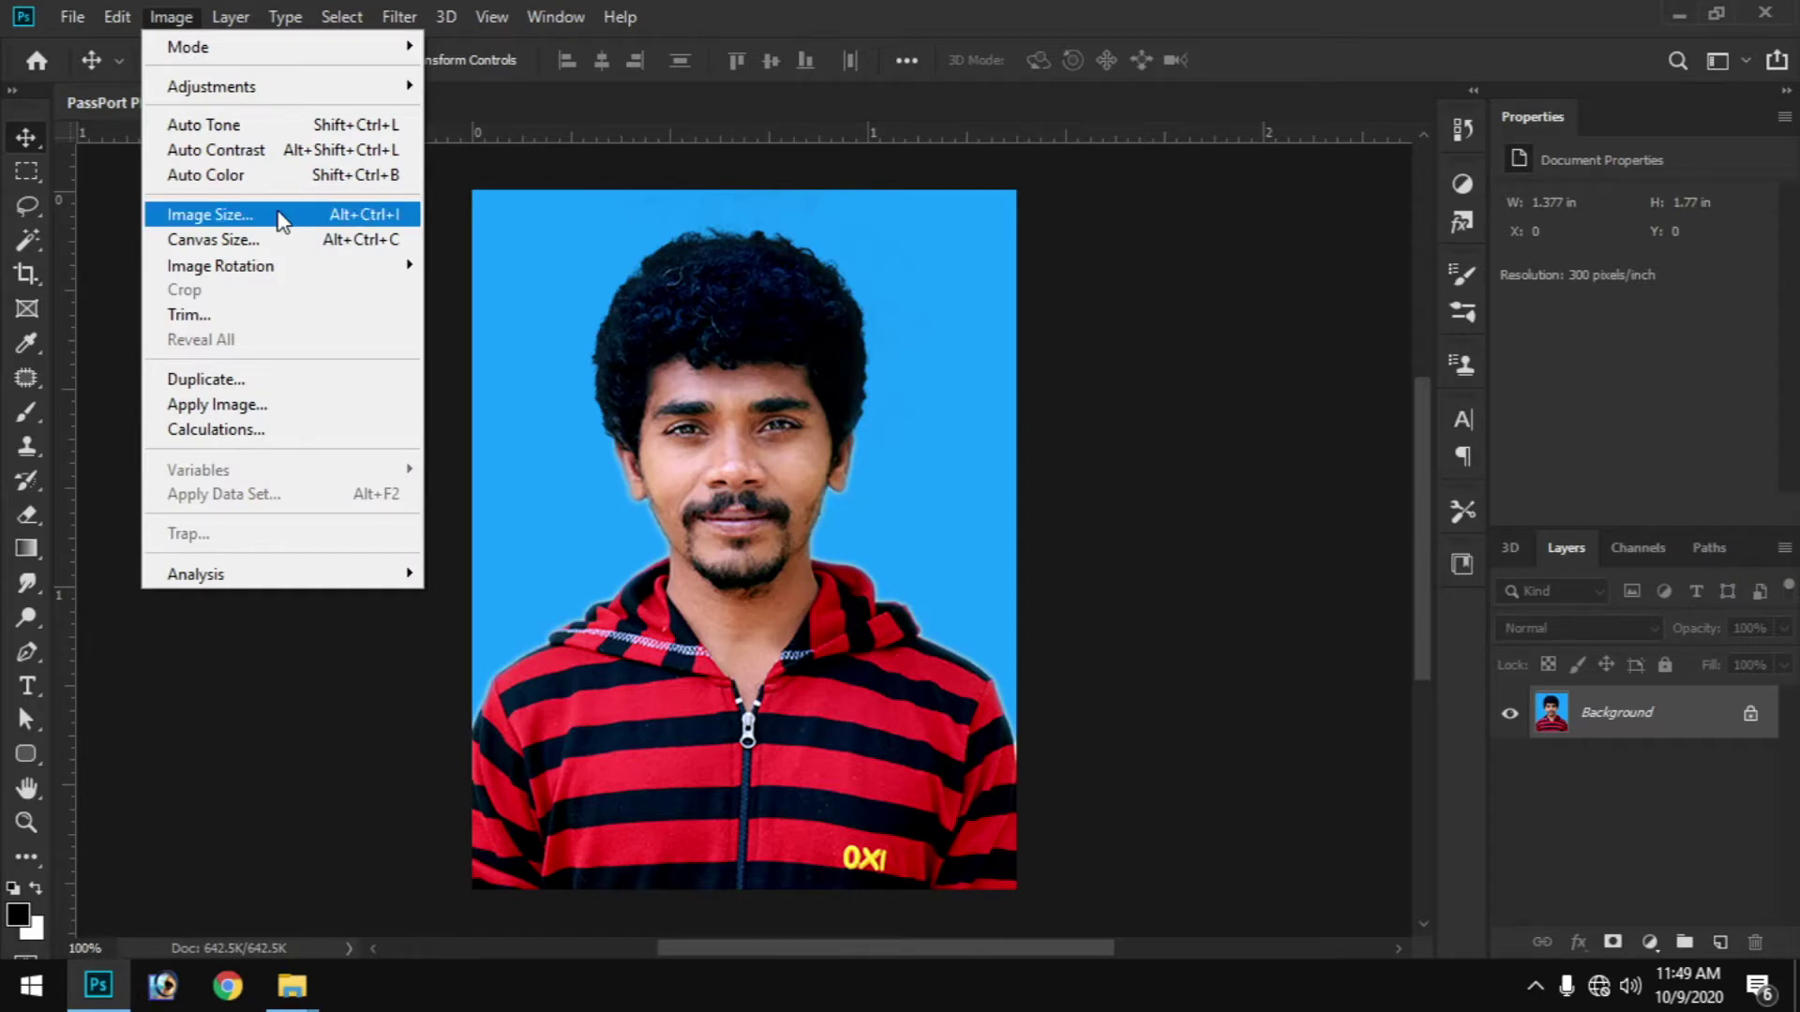
left_click(281, 220)
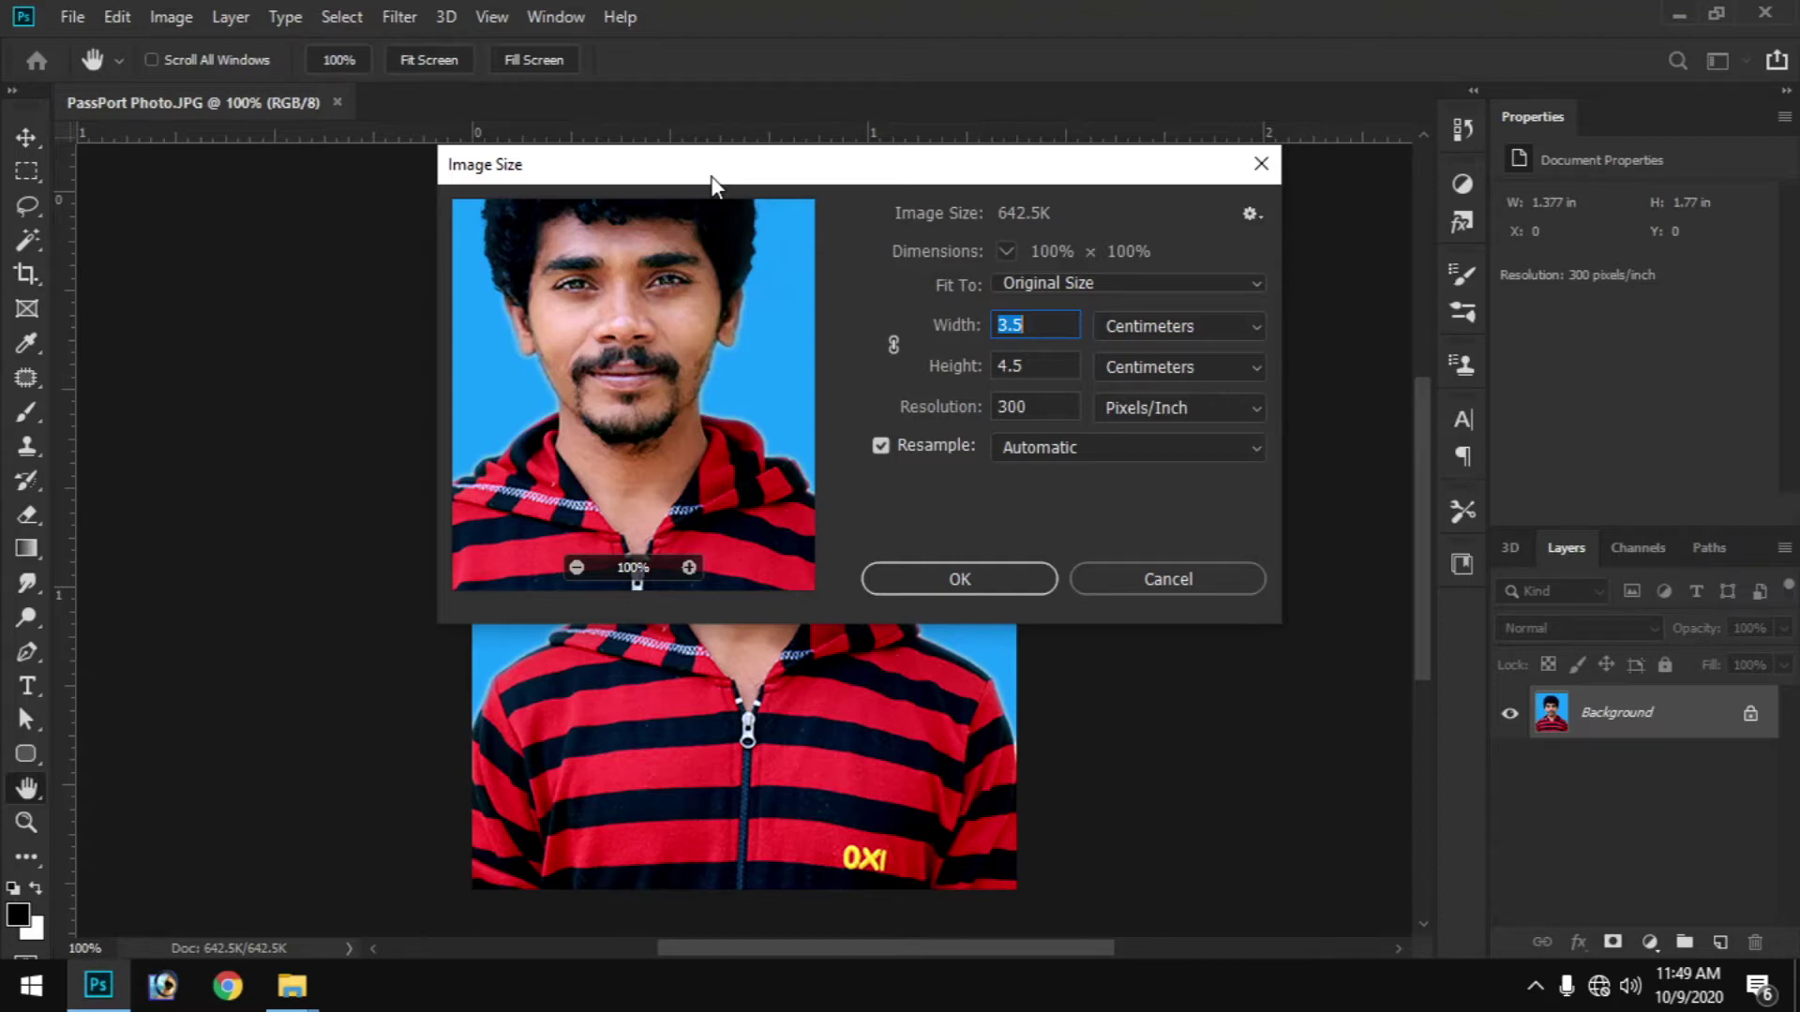
left_click_drag(712, 183, 622, 166)
left_click(947, 301)
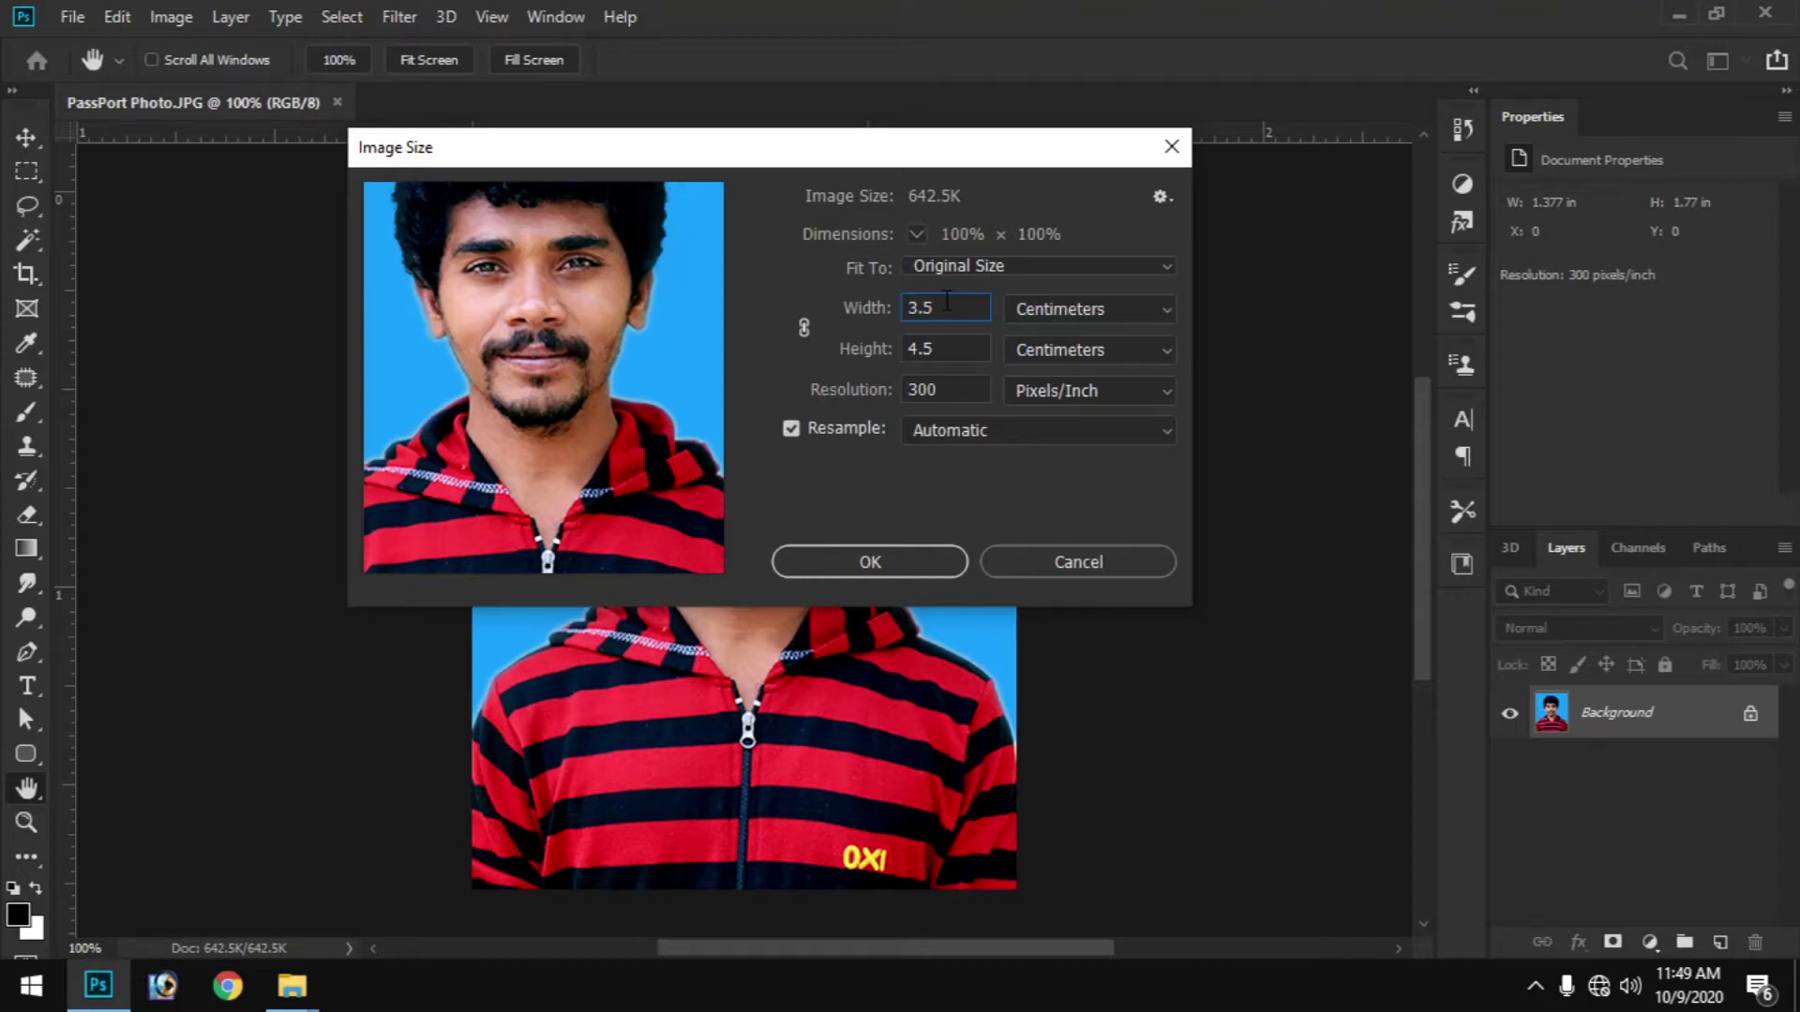
left_click(944, 349)
double_click(944, 352)
key("Return")
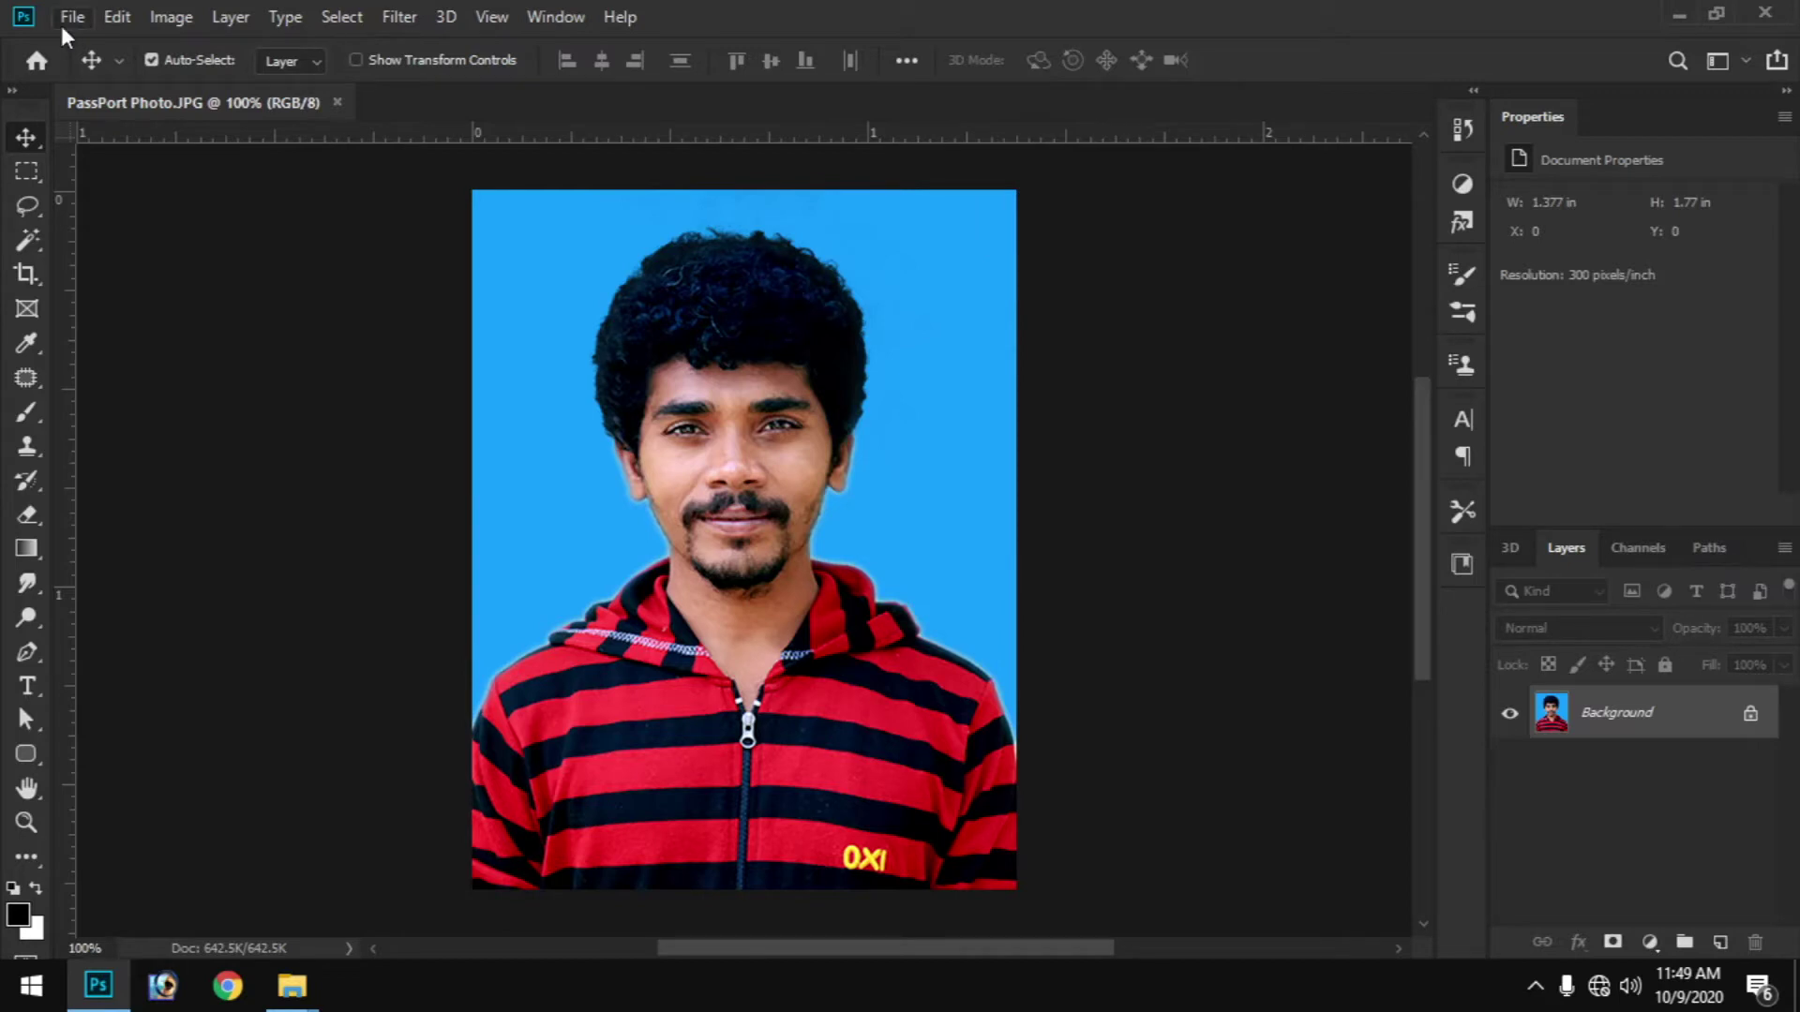
- Copy the whole passport photo and create a Landscape 6 × 4 in, 300 ppi document
left_click(340, 17)
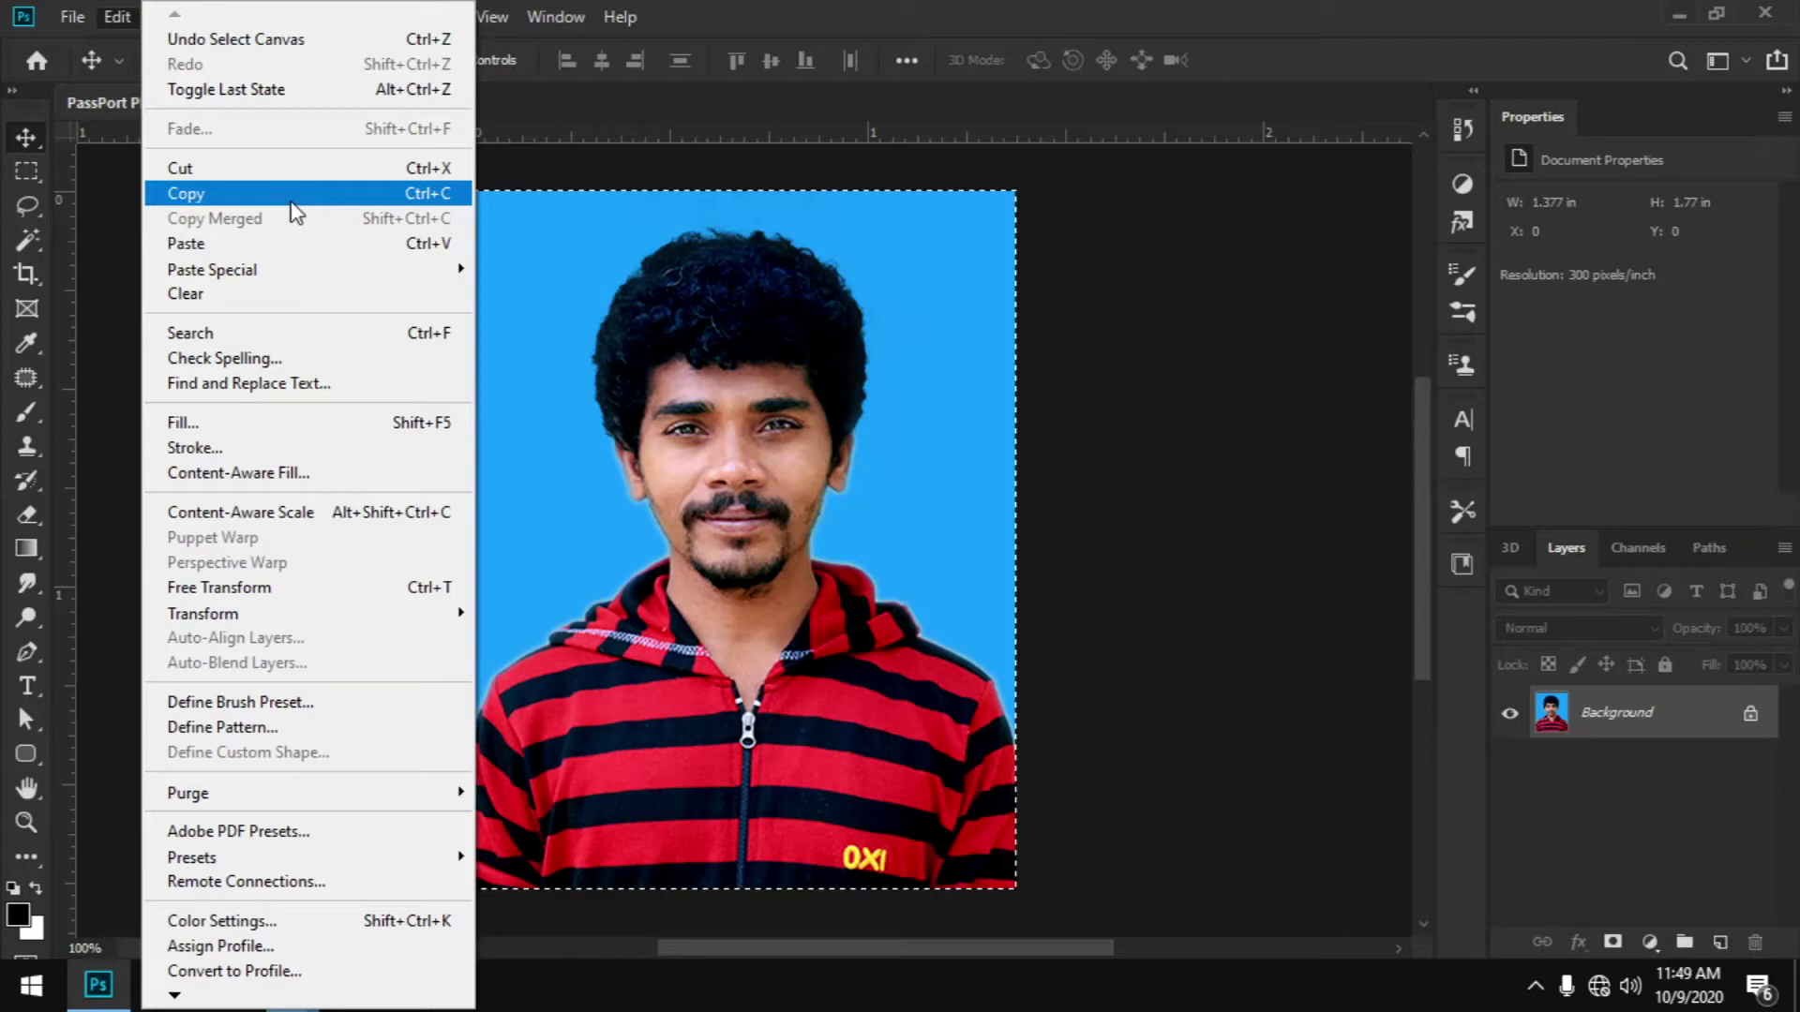
left_click(291, 199)
key("ctrl+n")
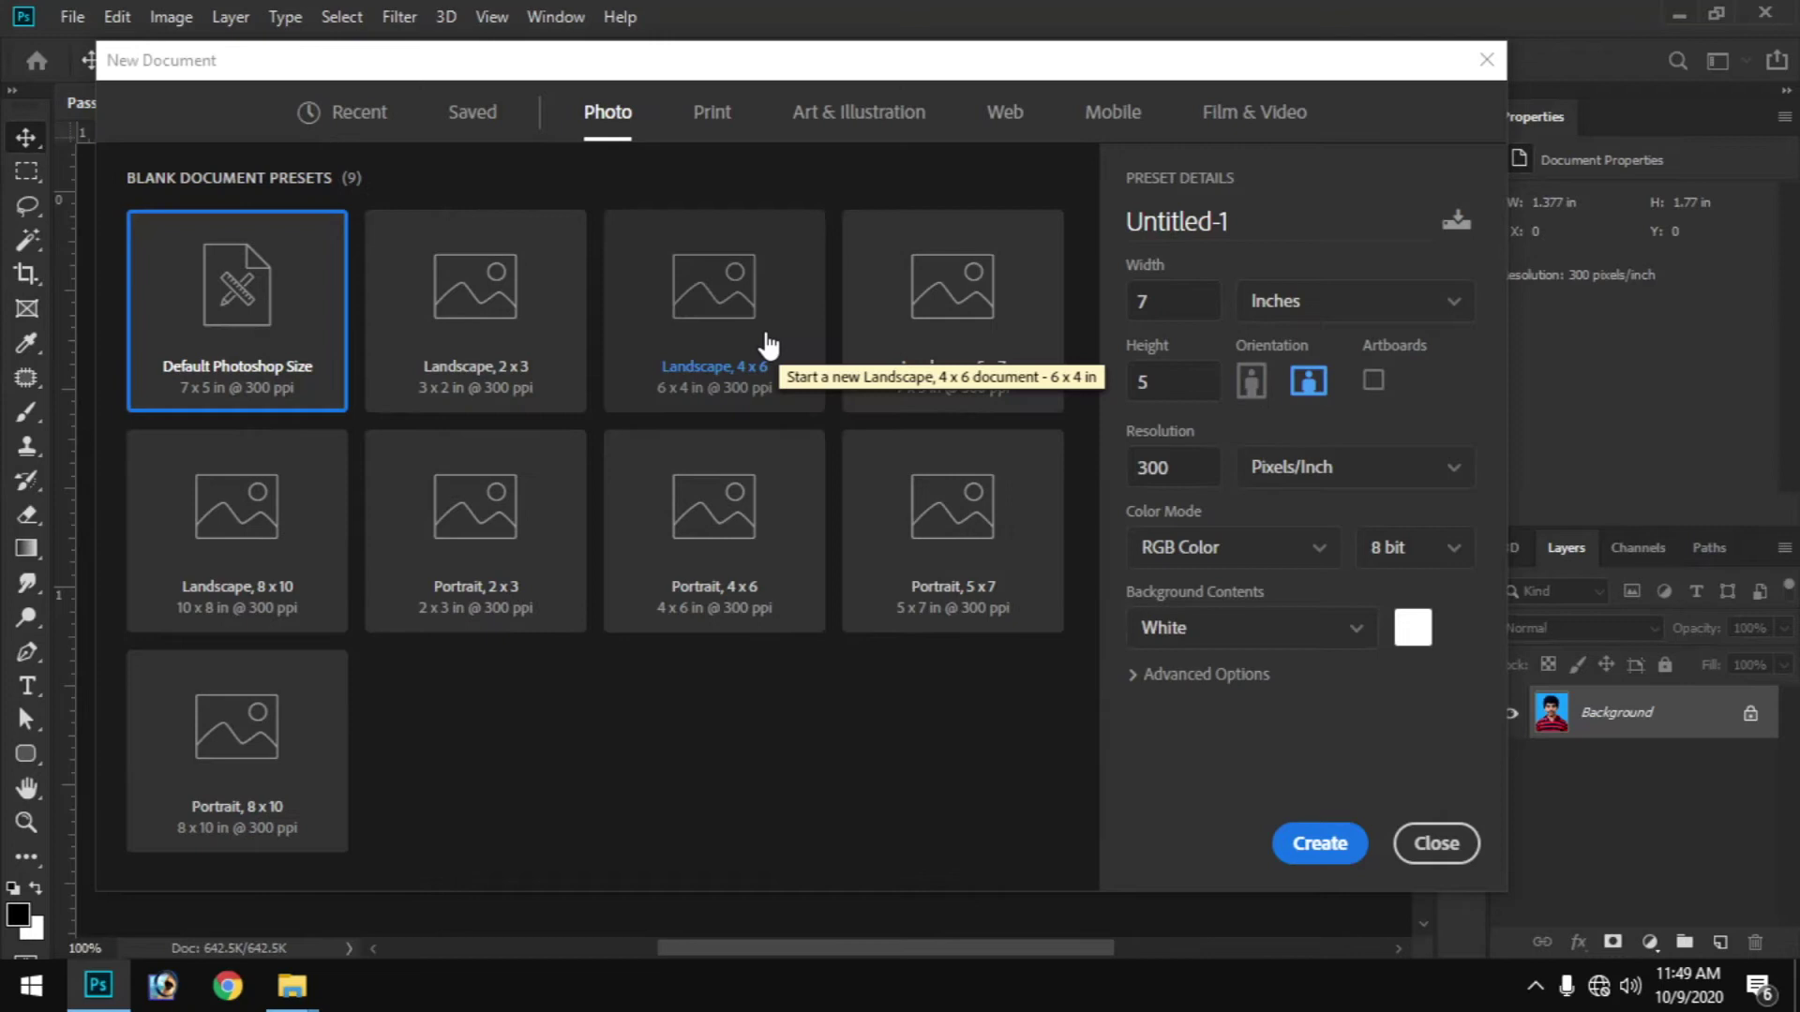
left_click(767, 345)
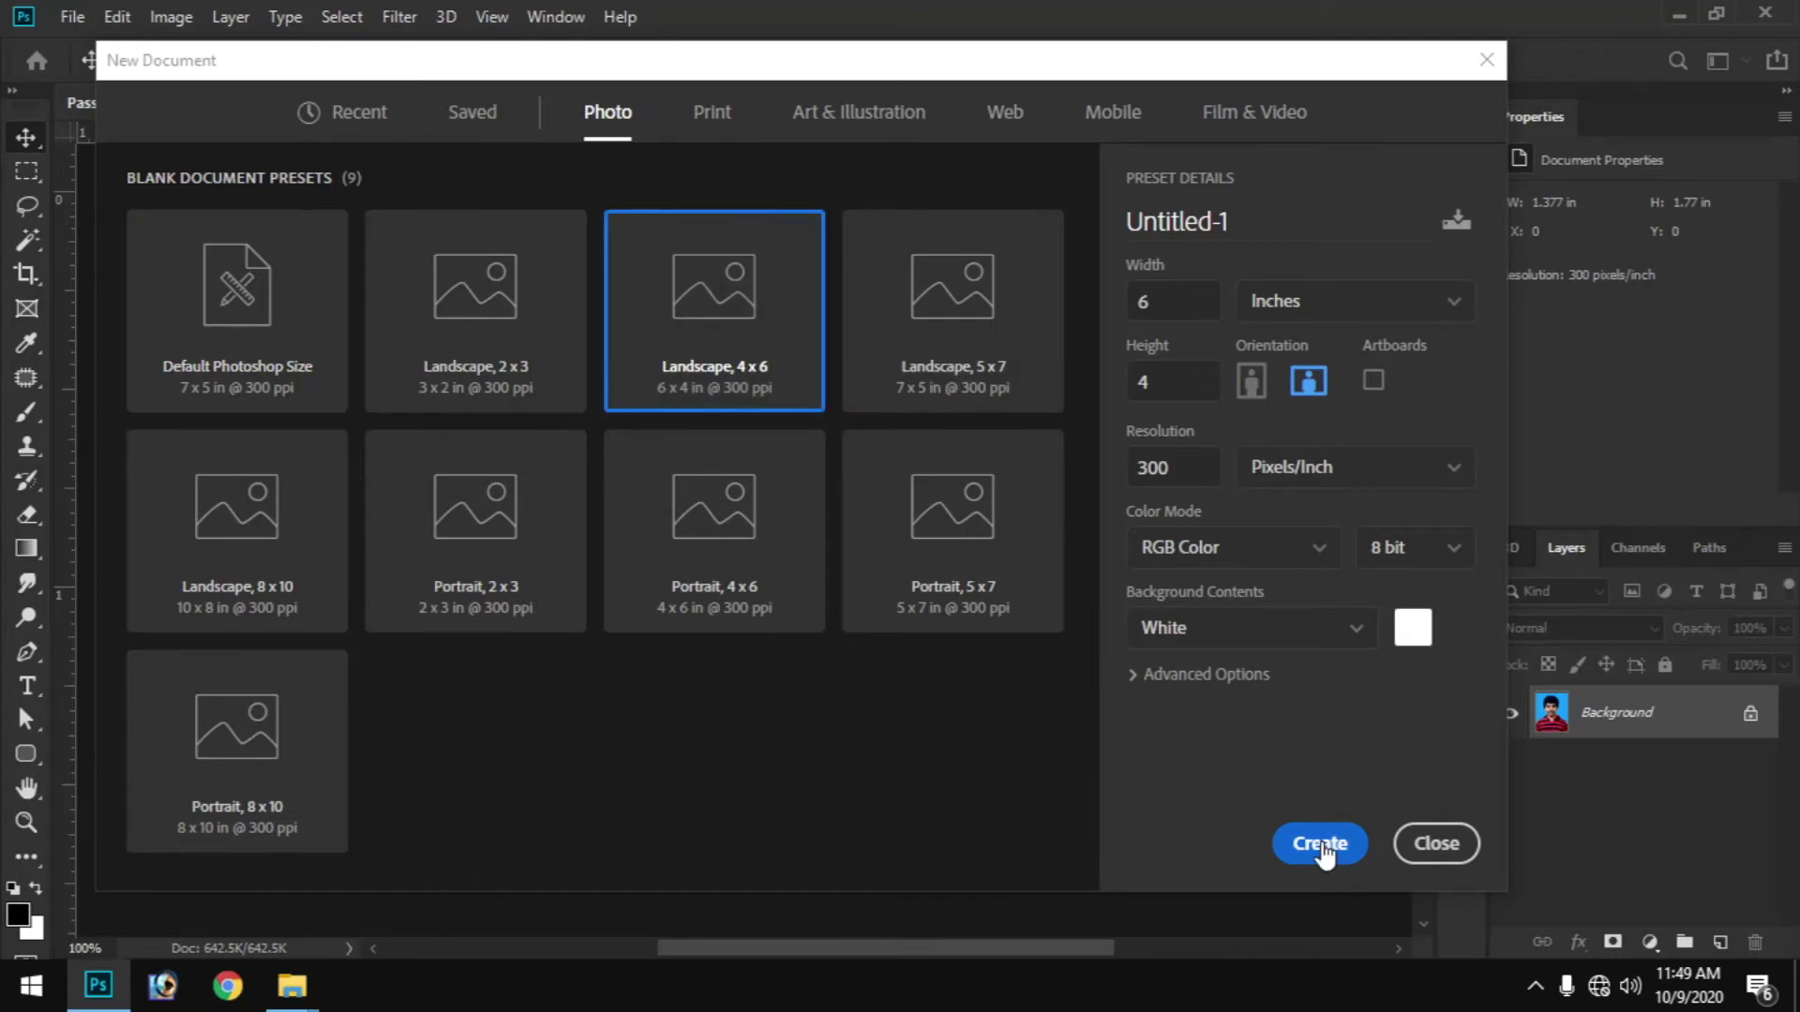
left_click(1320, 846)
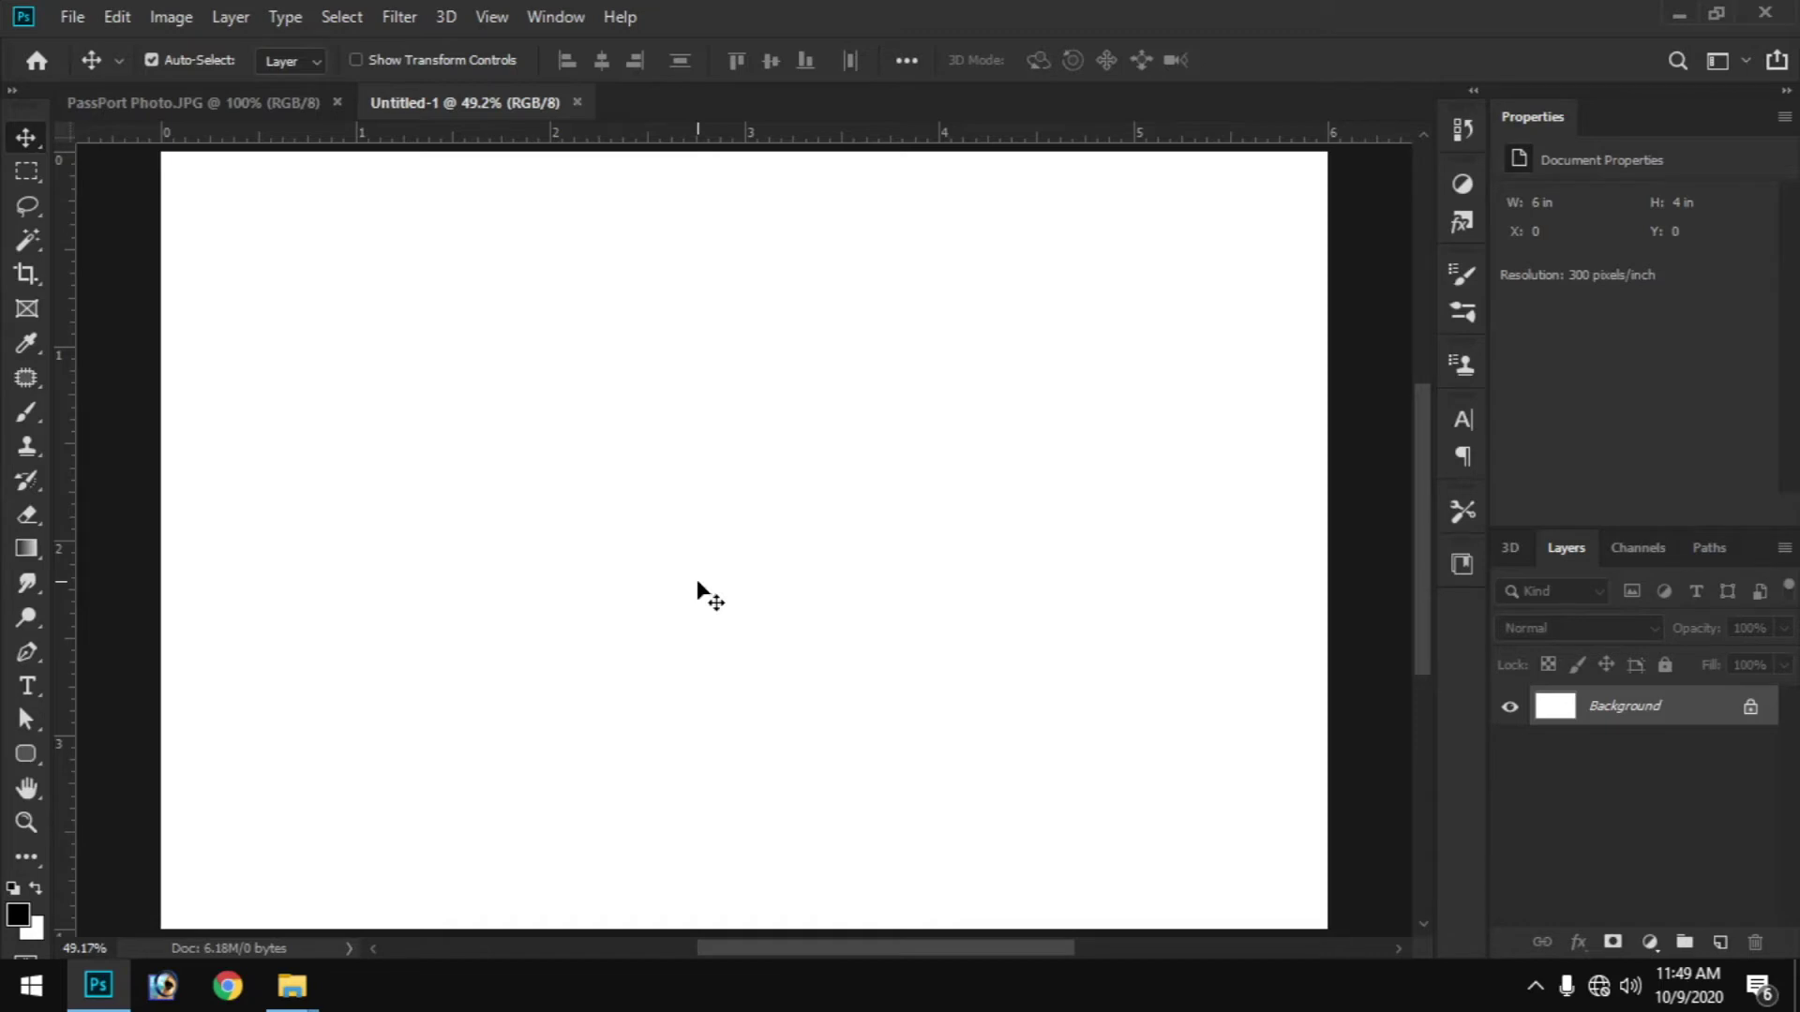
- Paste the passport photo onto Untitled-1 and give it a 2 px black stroke
key("ctrl")
key("ctrl+v")
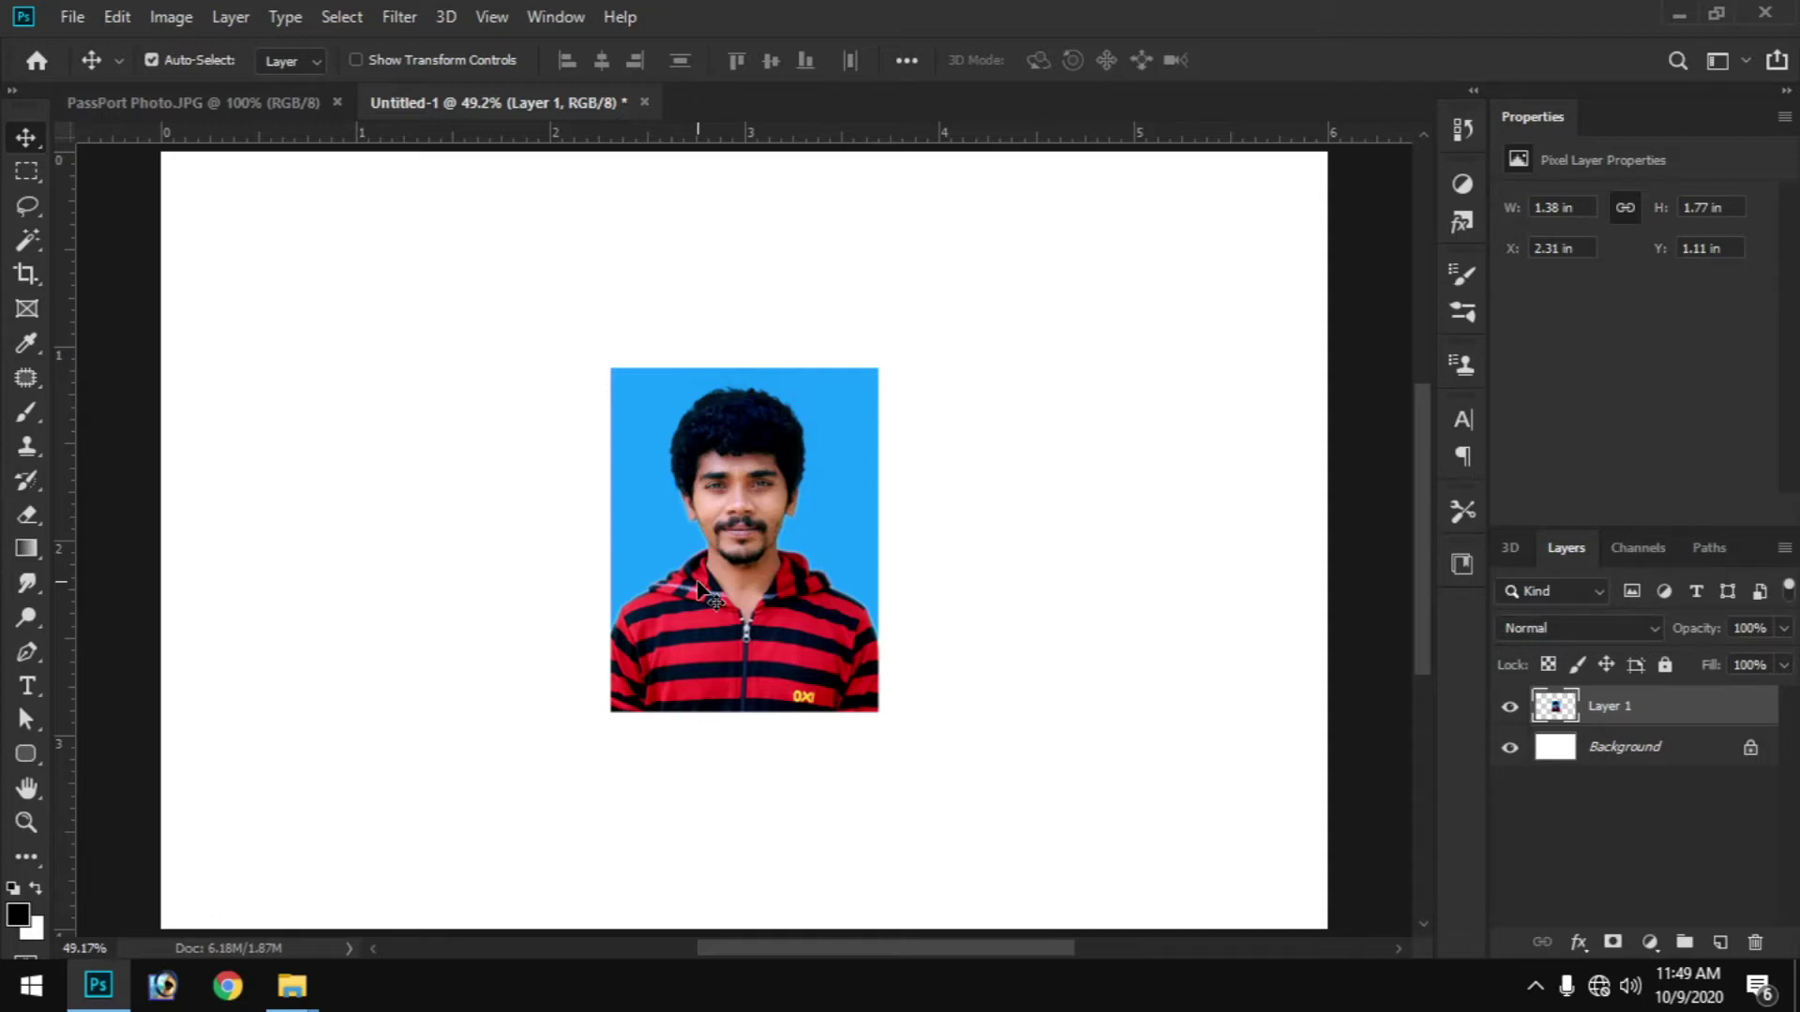
left_click(118, 16)
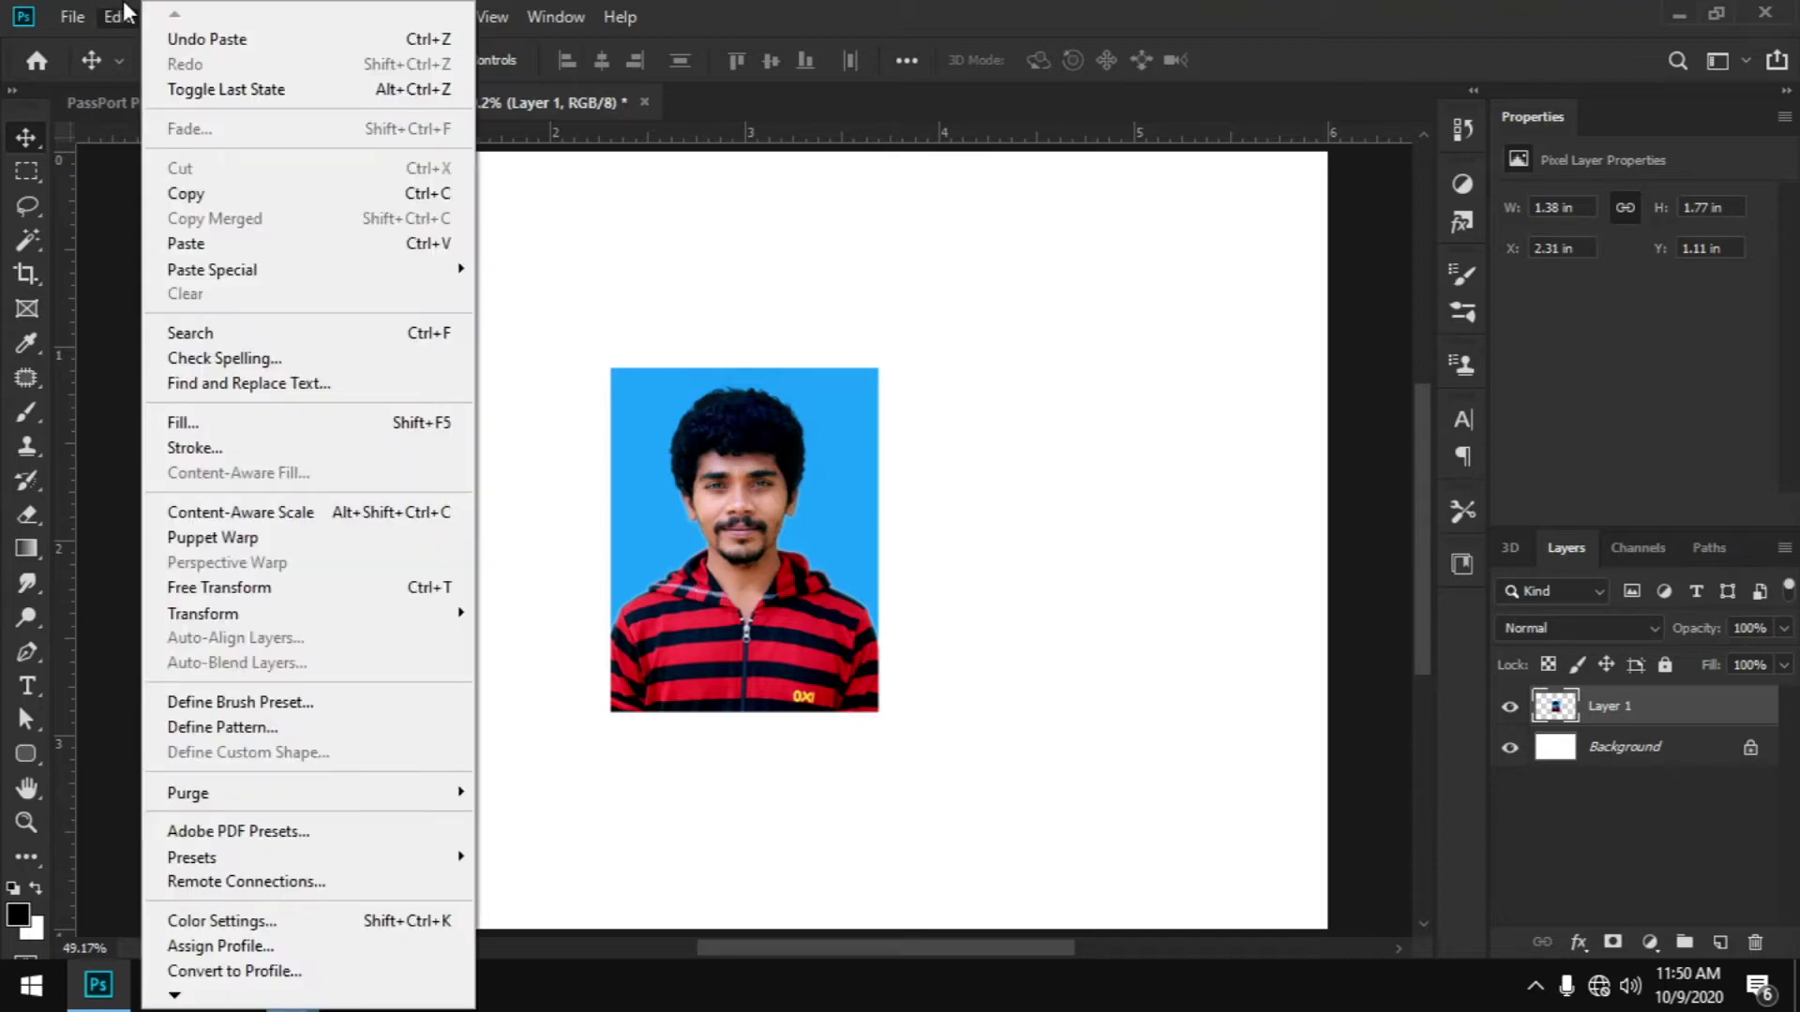
left_click(358, 459)
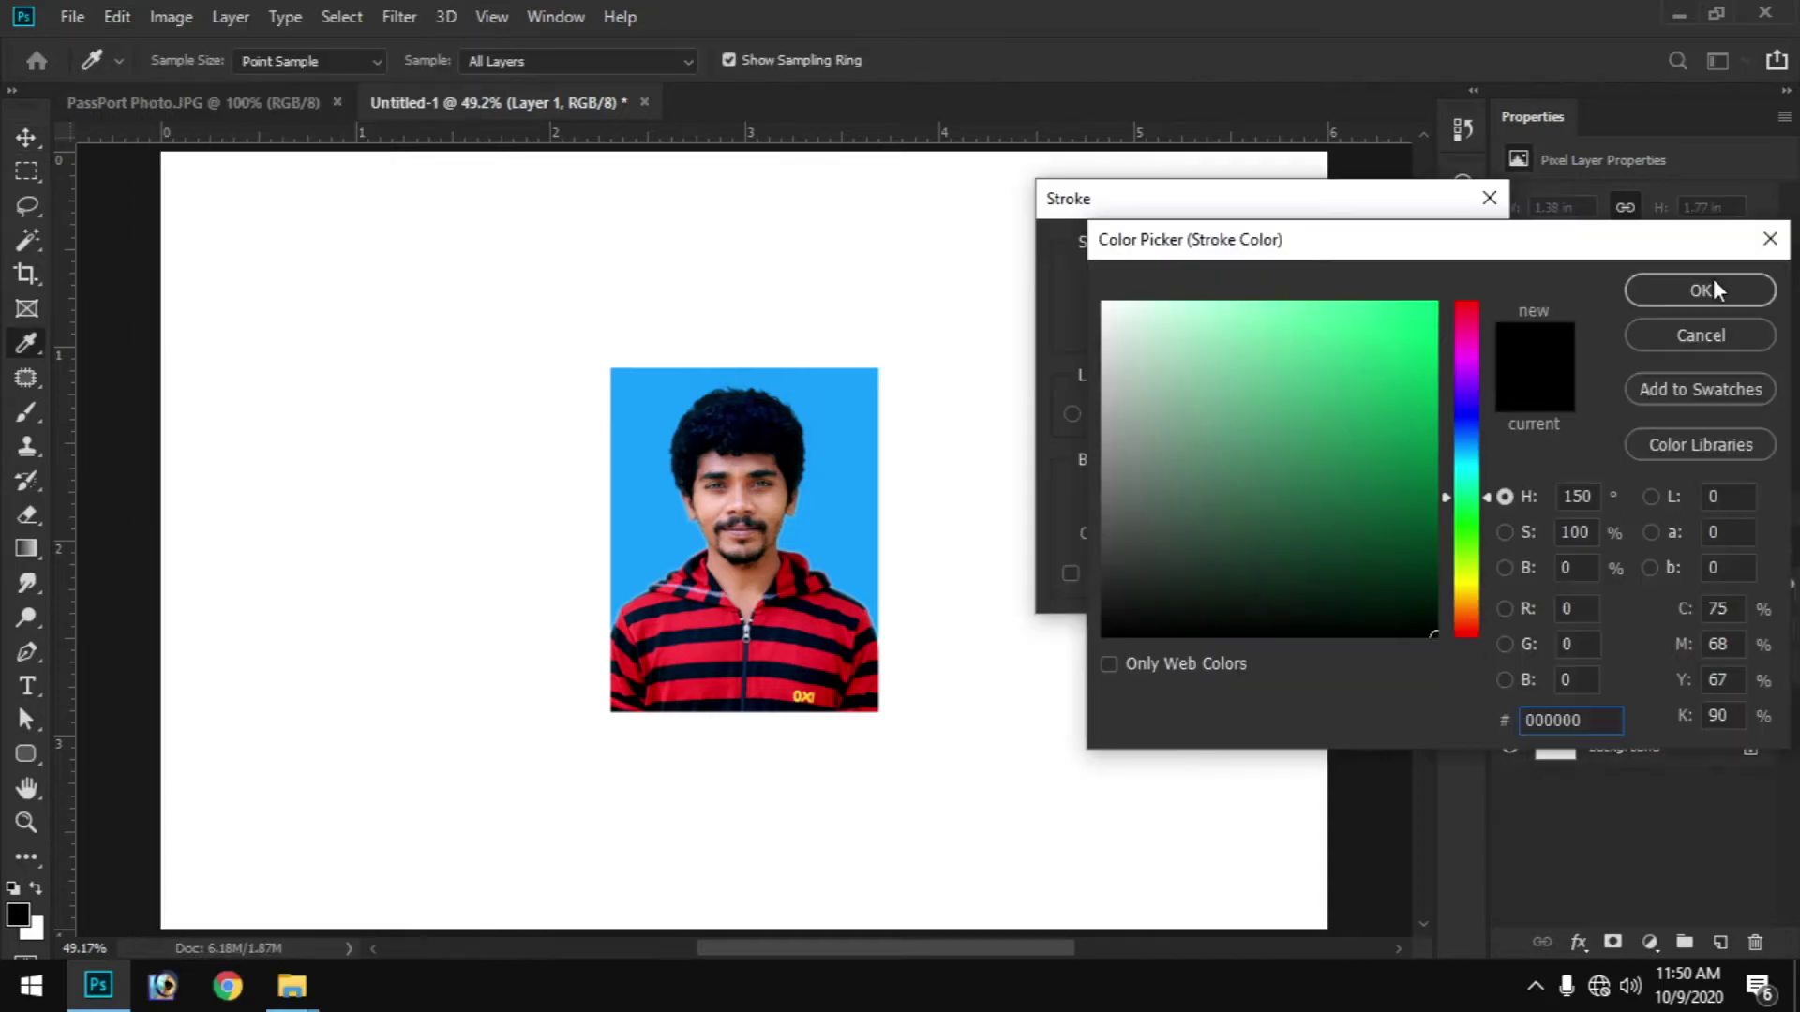
left_click(1713, 291)
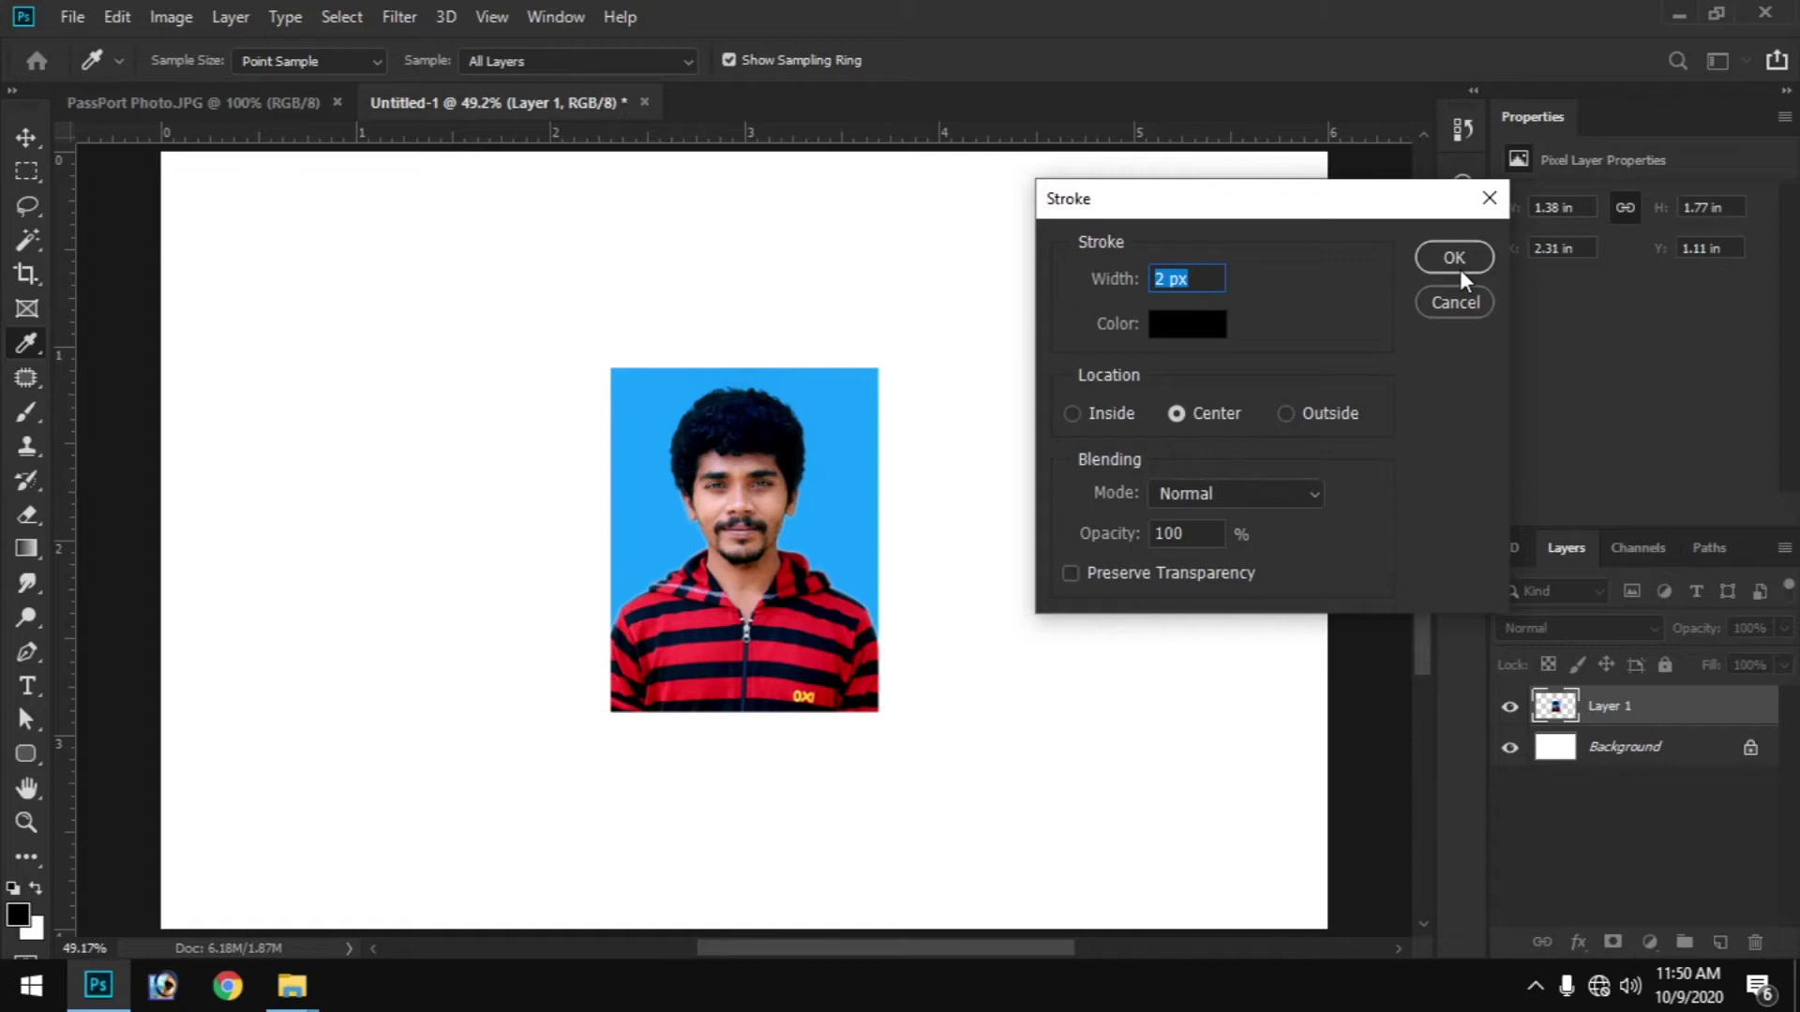
key("Tab")
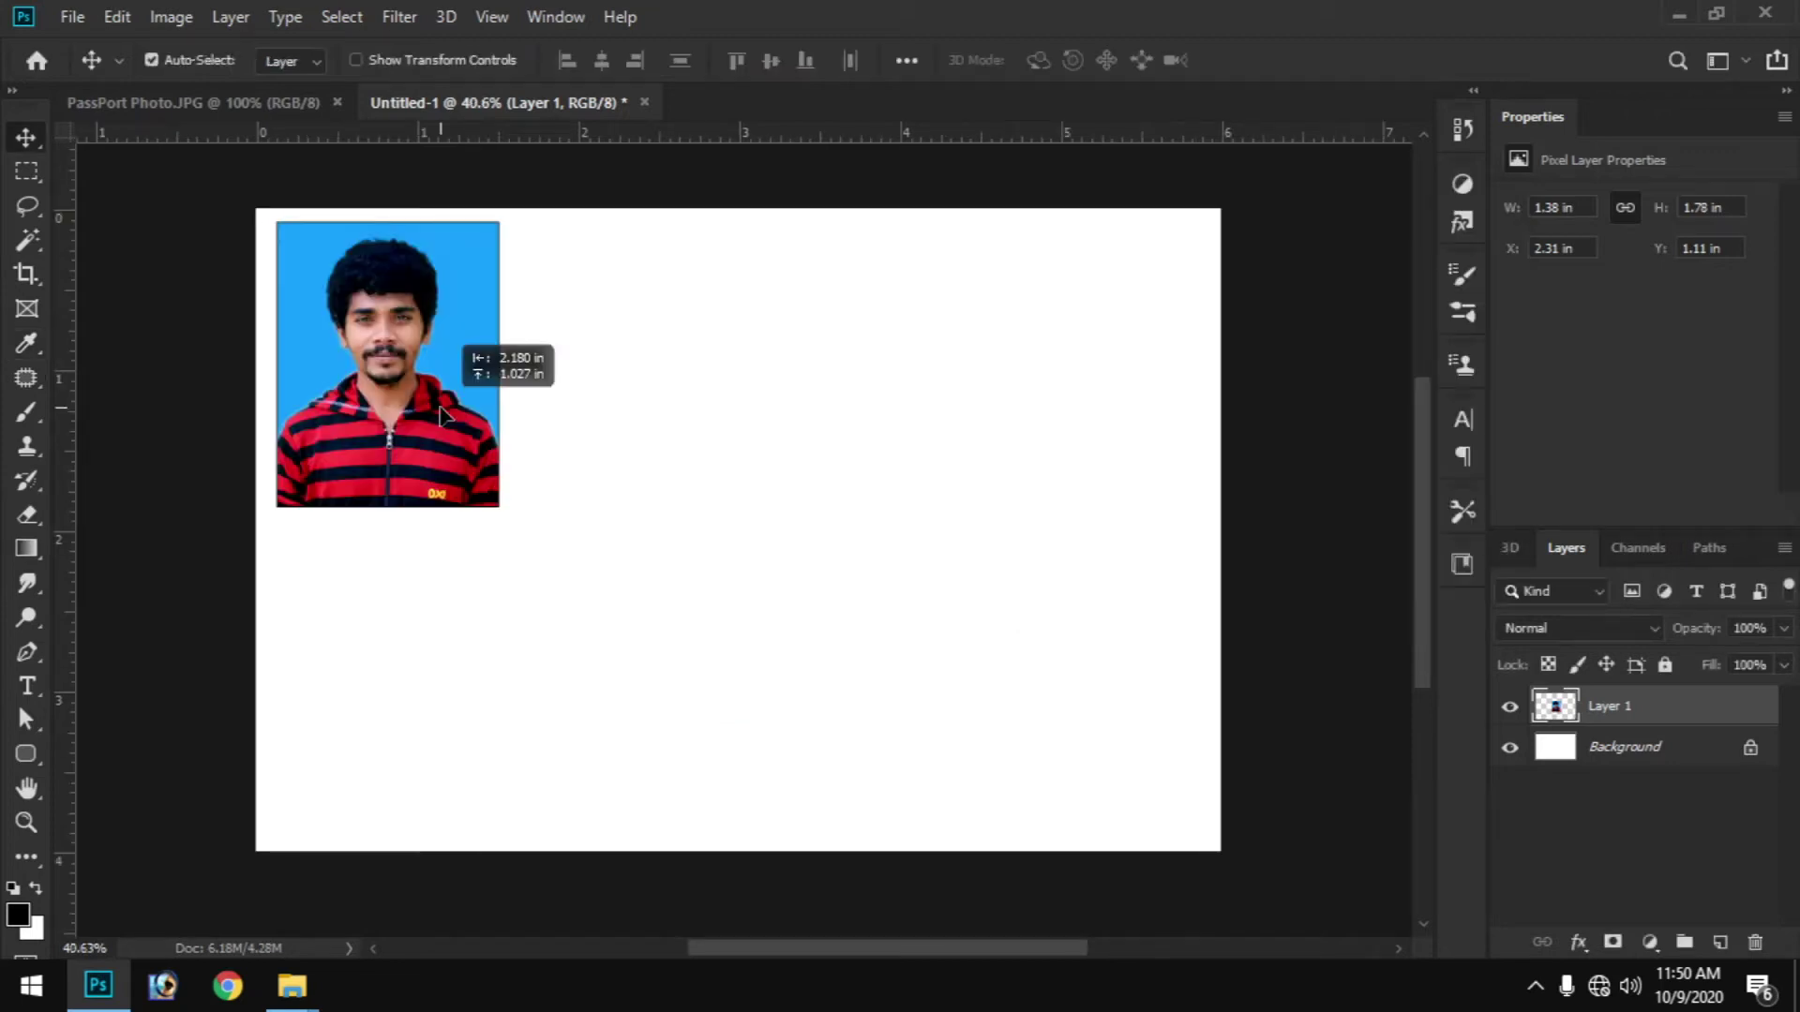
- Move the passport photo to the sheet's top-left corner and duplicate its layer three times
left_click_drag(440, 413, 441, 412)
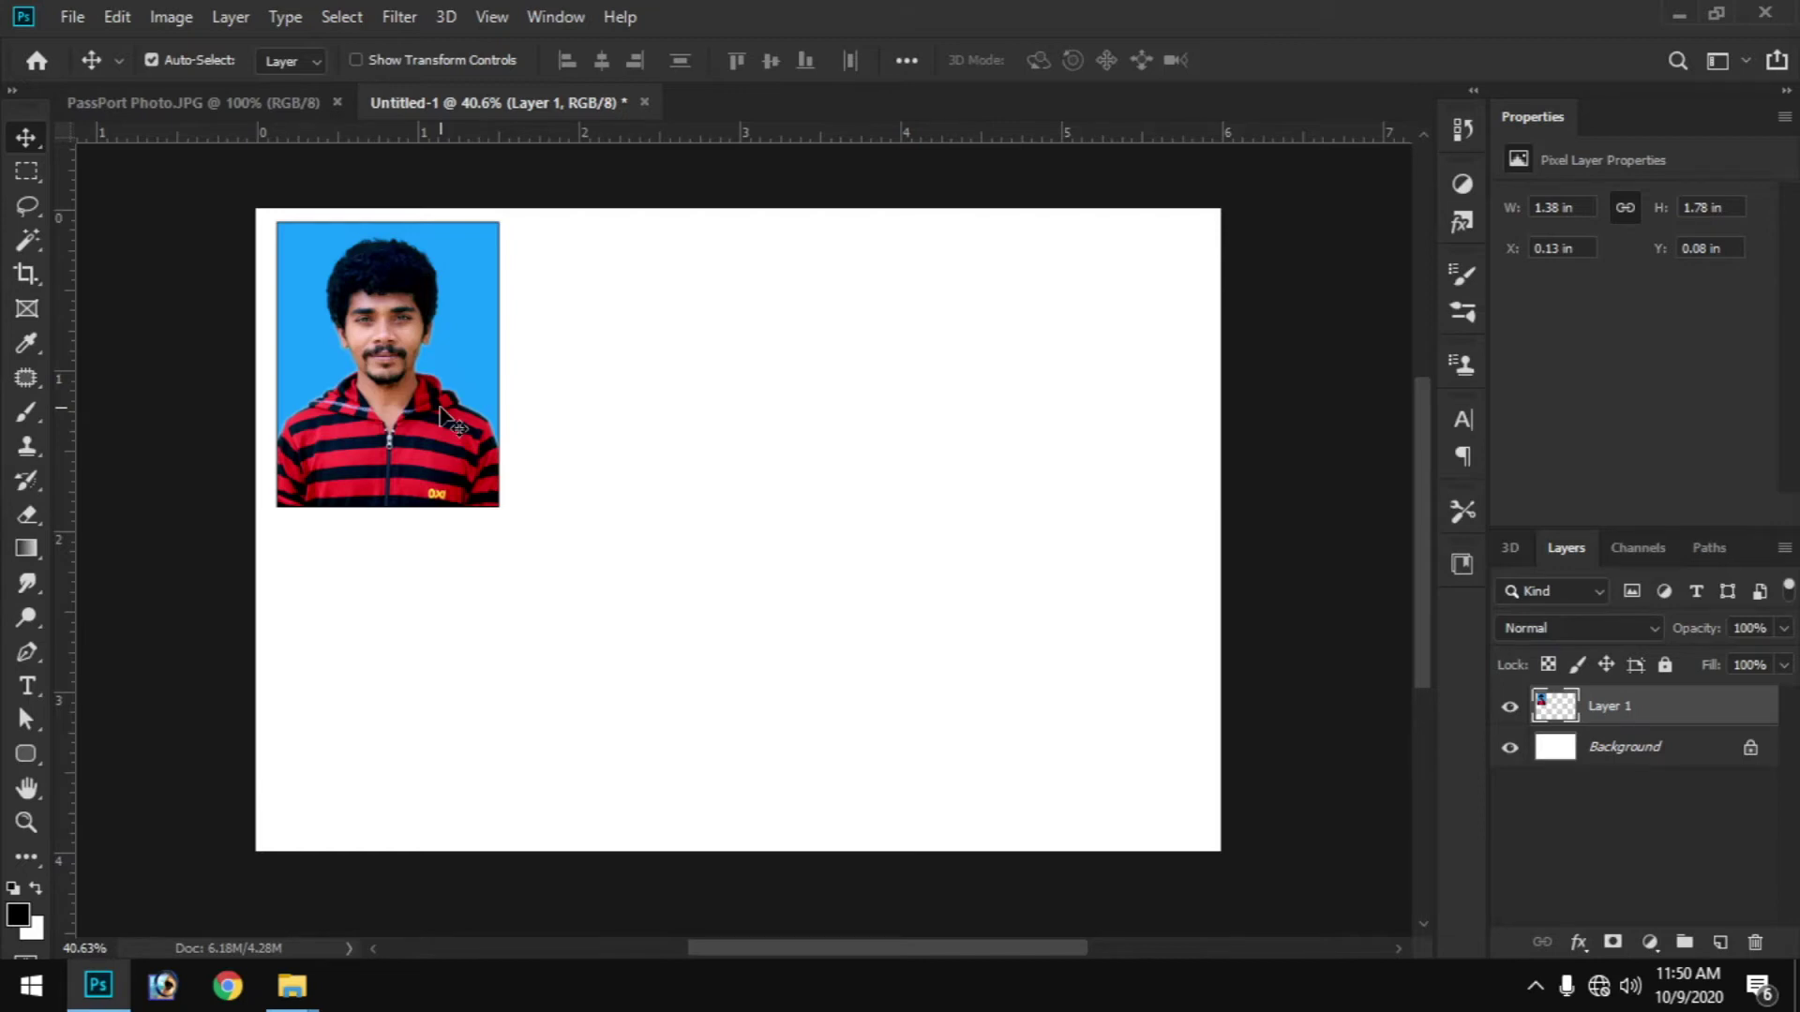
key("ctrl+j")
key("ctrl+j")
key("ctrl+j")
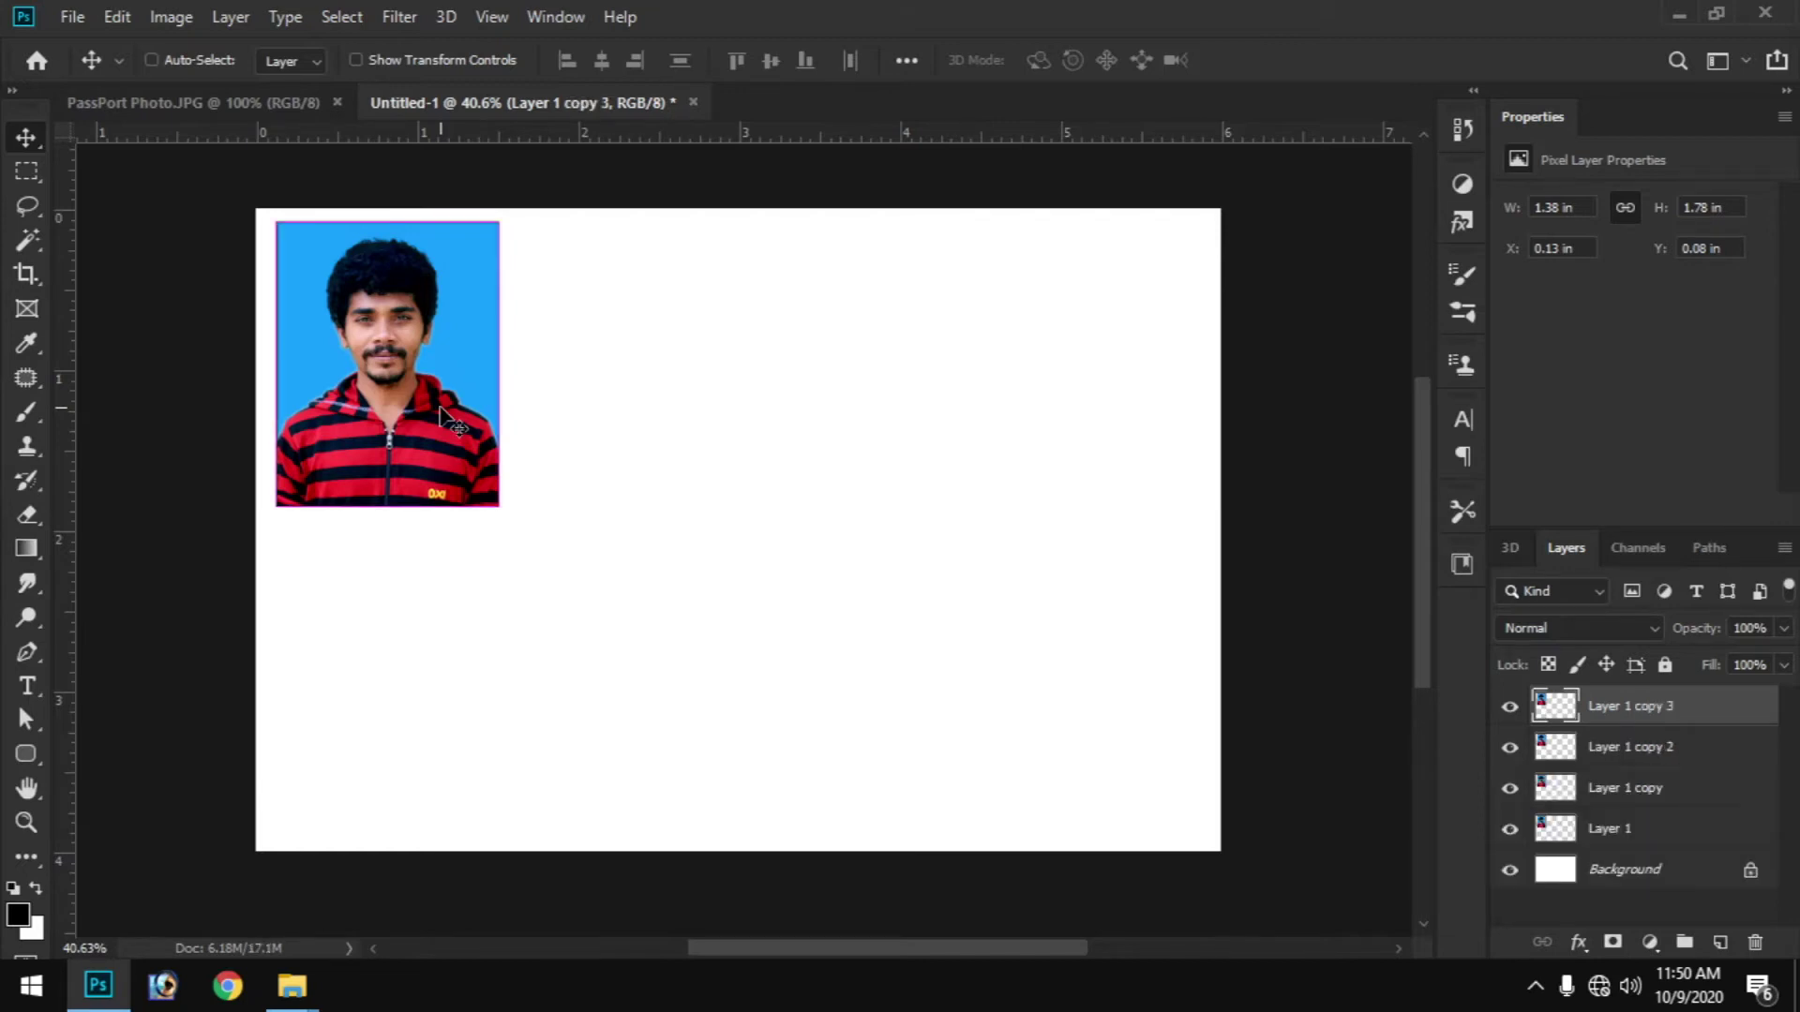
key("ctrl")
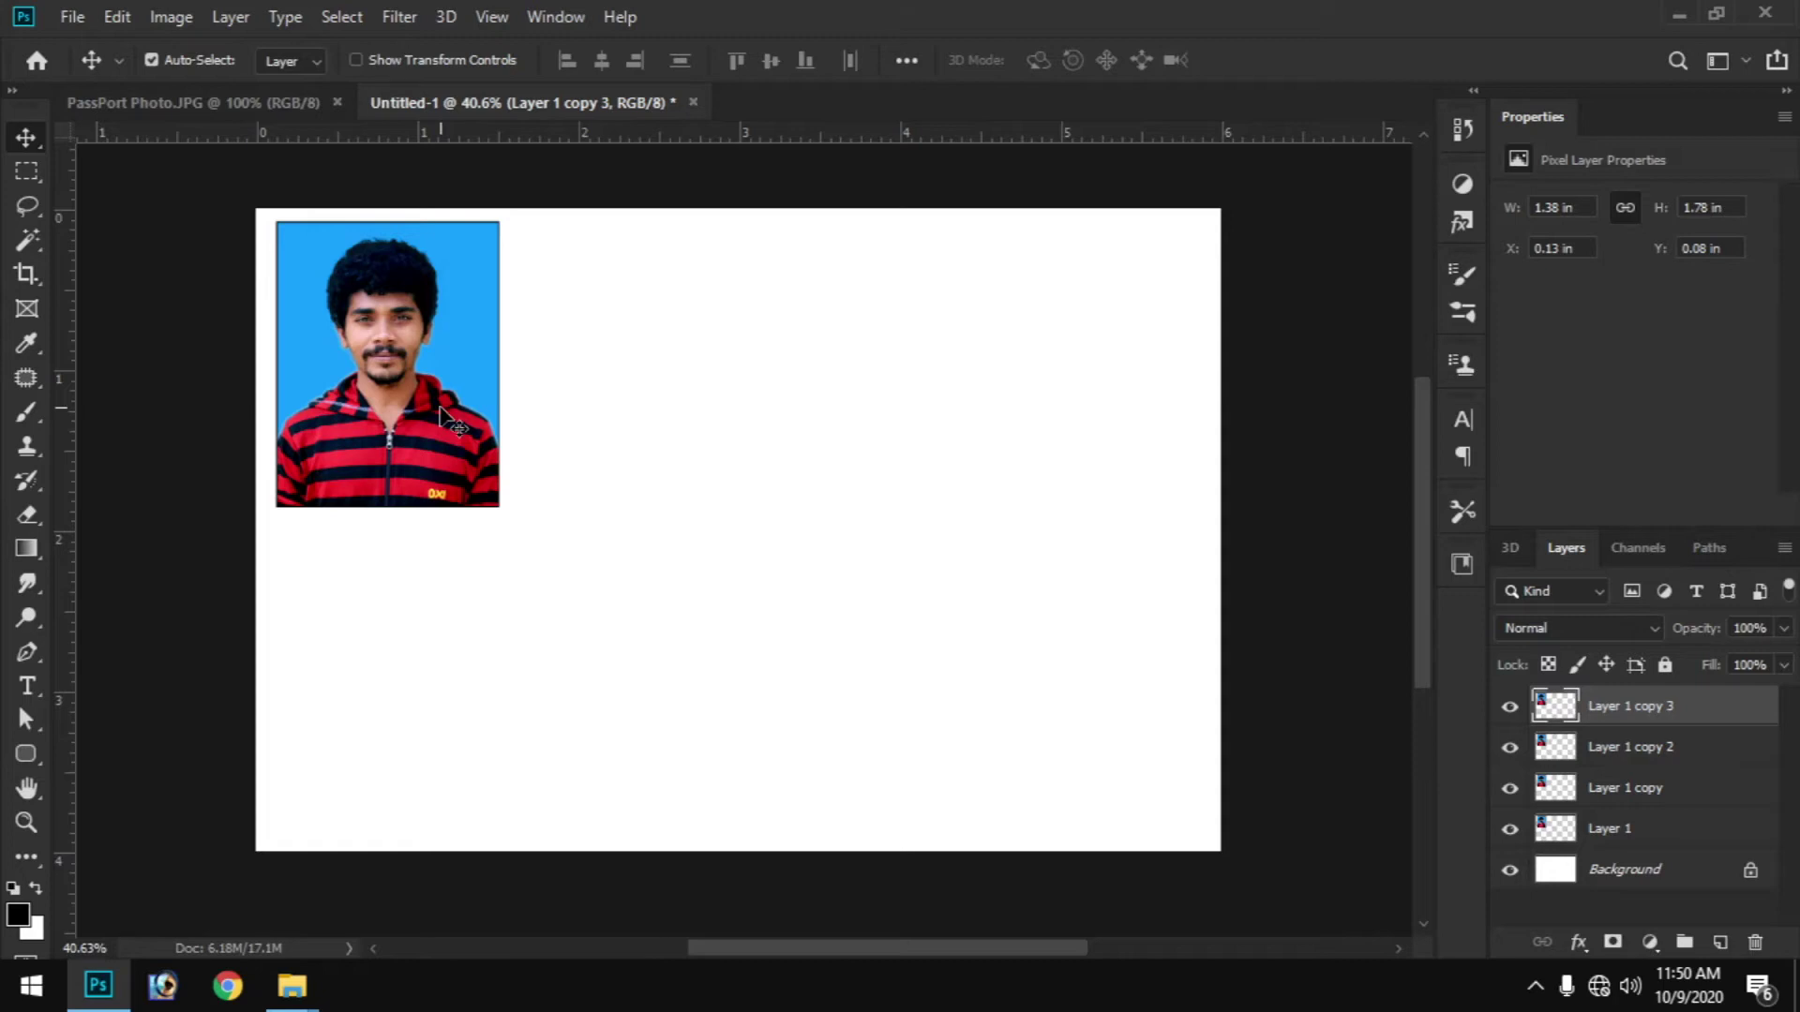
- Move the top copy to the right edge and distribute the four passport photos' horizontal centers
key("ctrl+t")
left_click_drag(440, 413, 1137, 472)
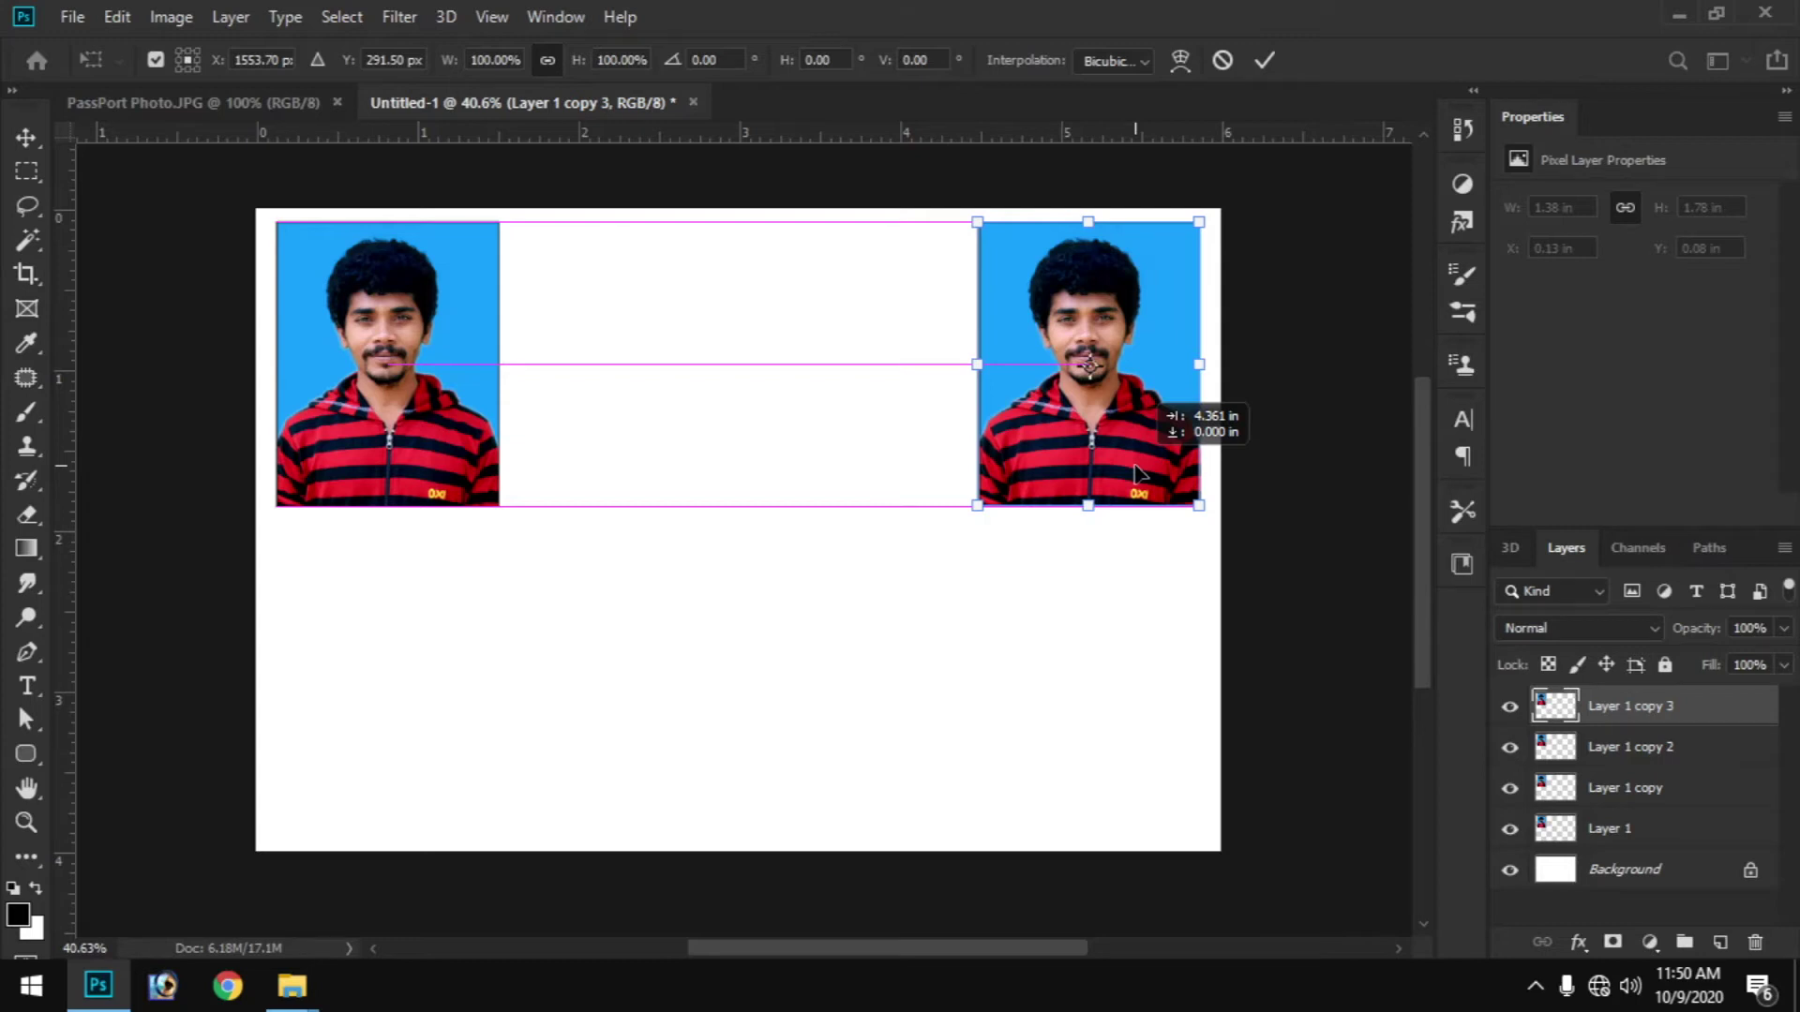
key("Return")
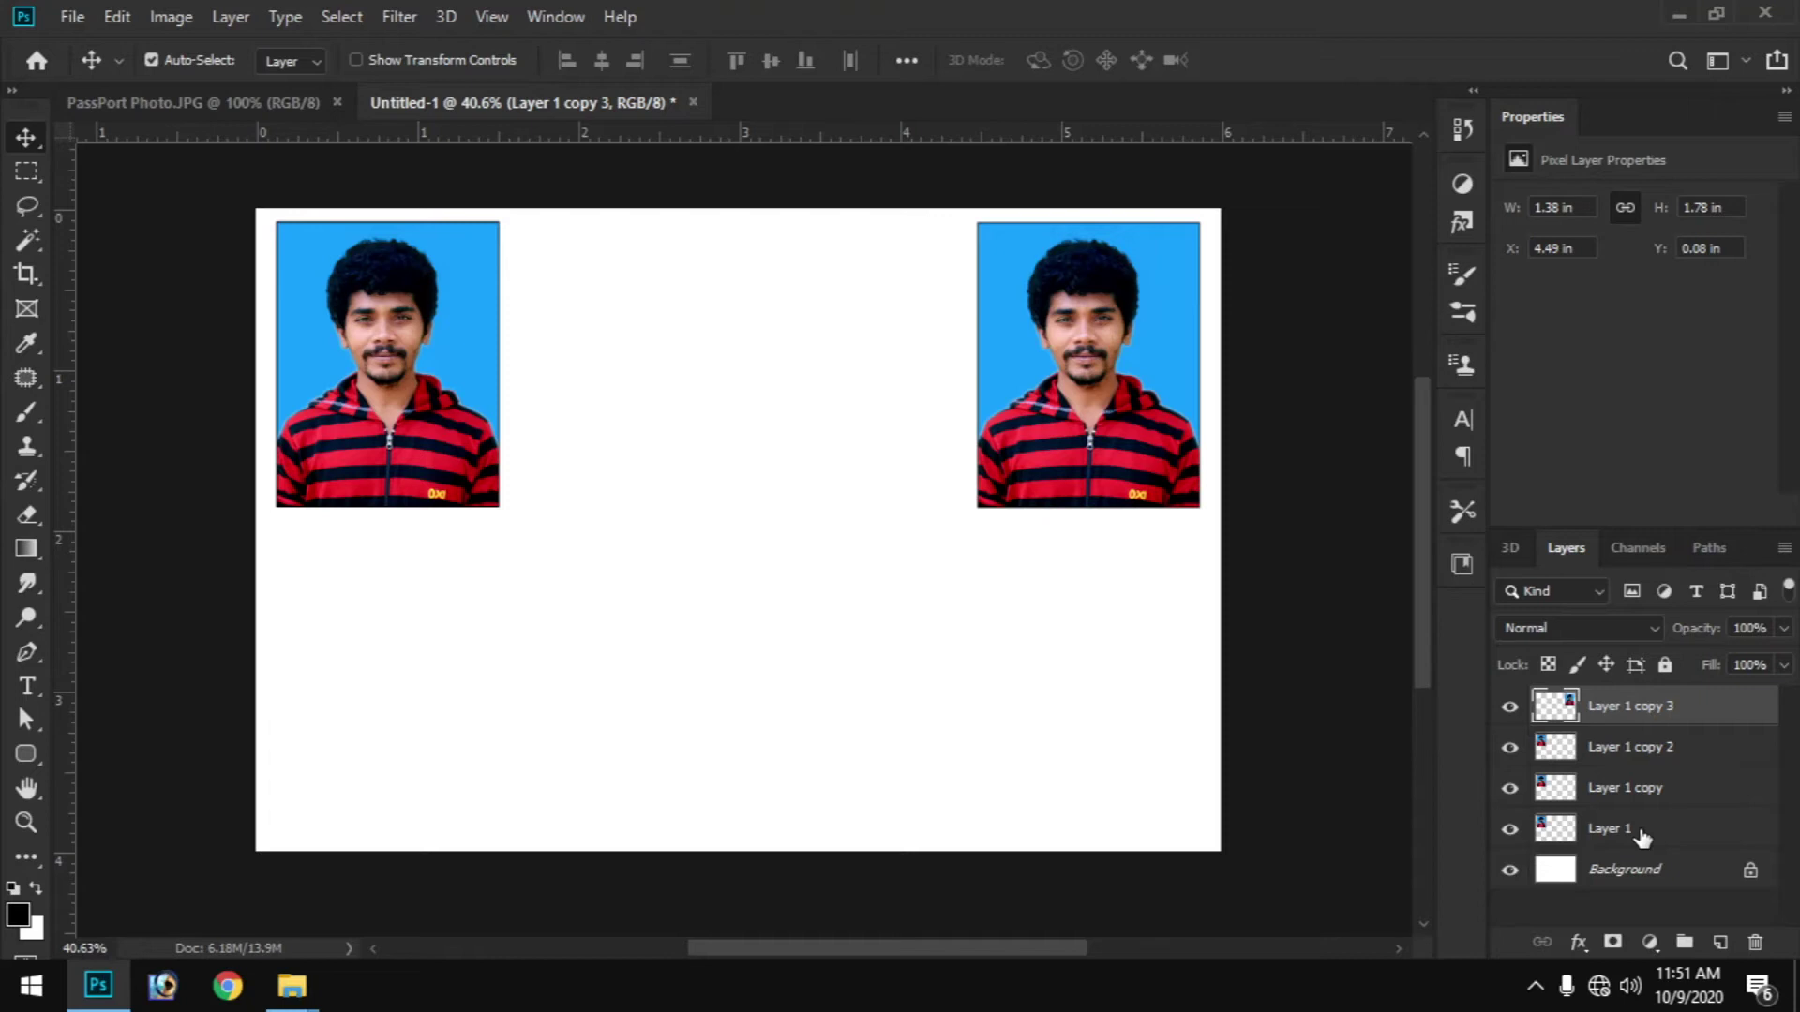
left_click(1641, 837, "shift")
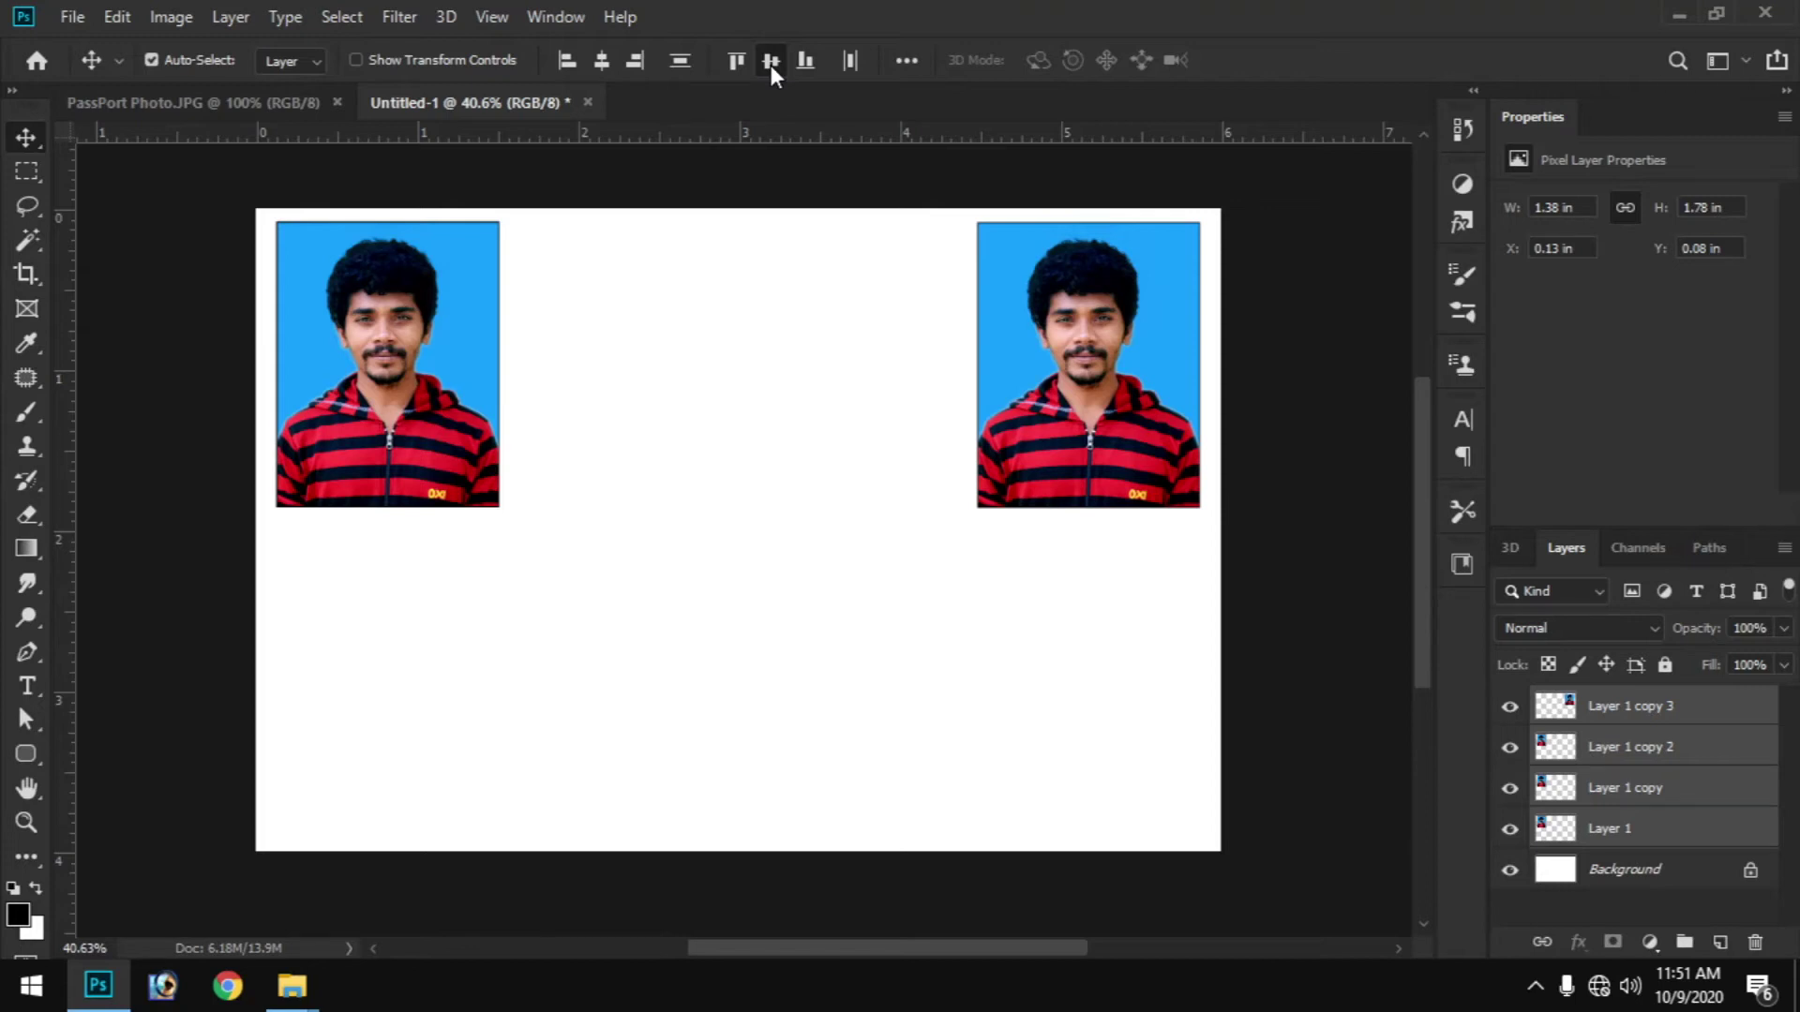
left_click(771, 65)
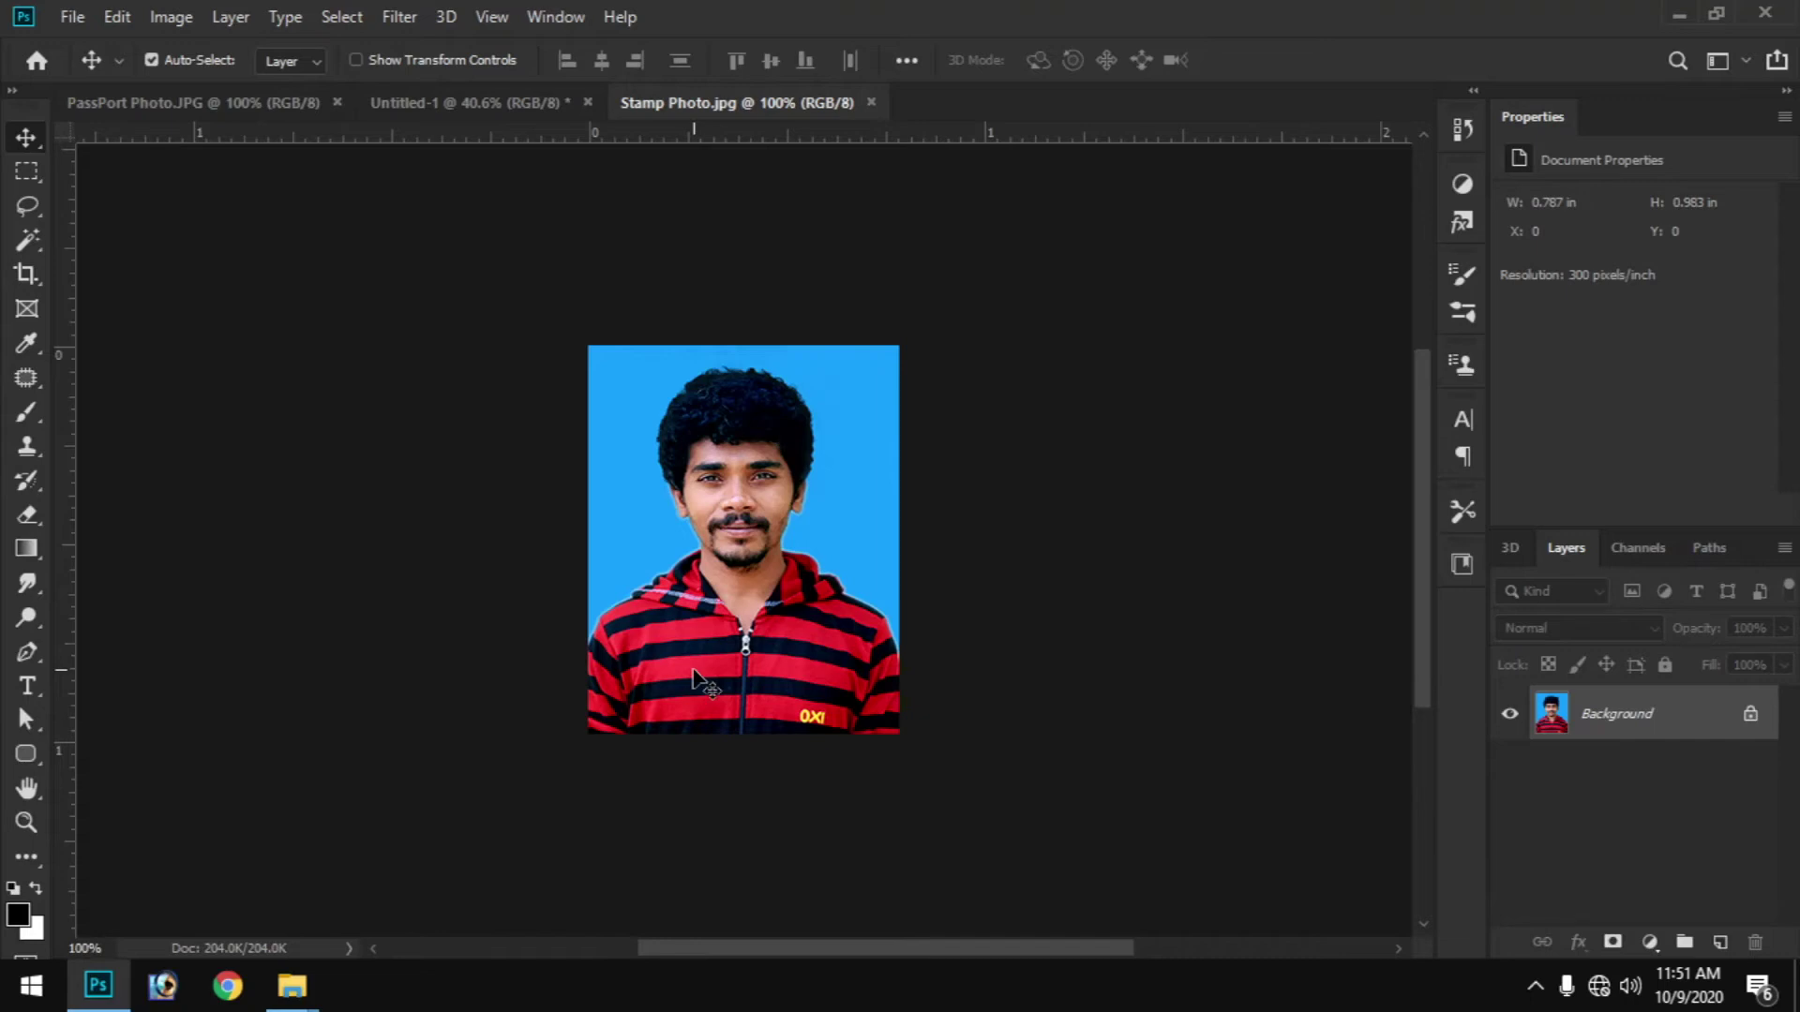
- Set Stamp Photo.jpg's image size to 2 × 2.5 cm (0.787 × 0.983 in) at 300 ppi
left_click(171, 17)
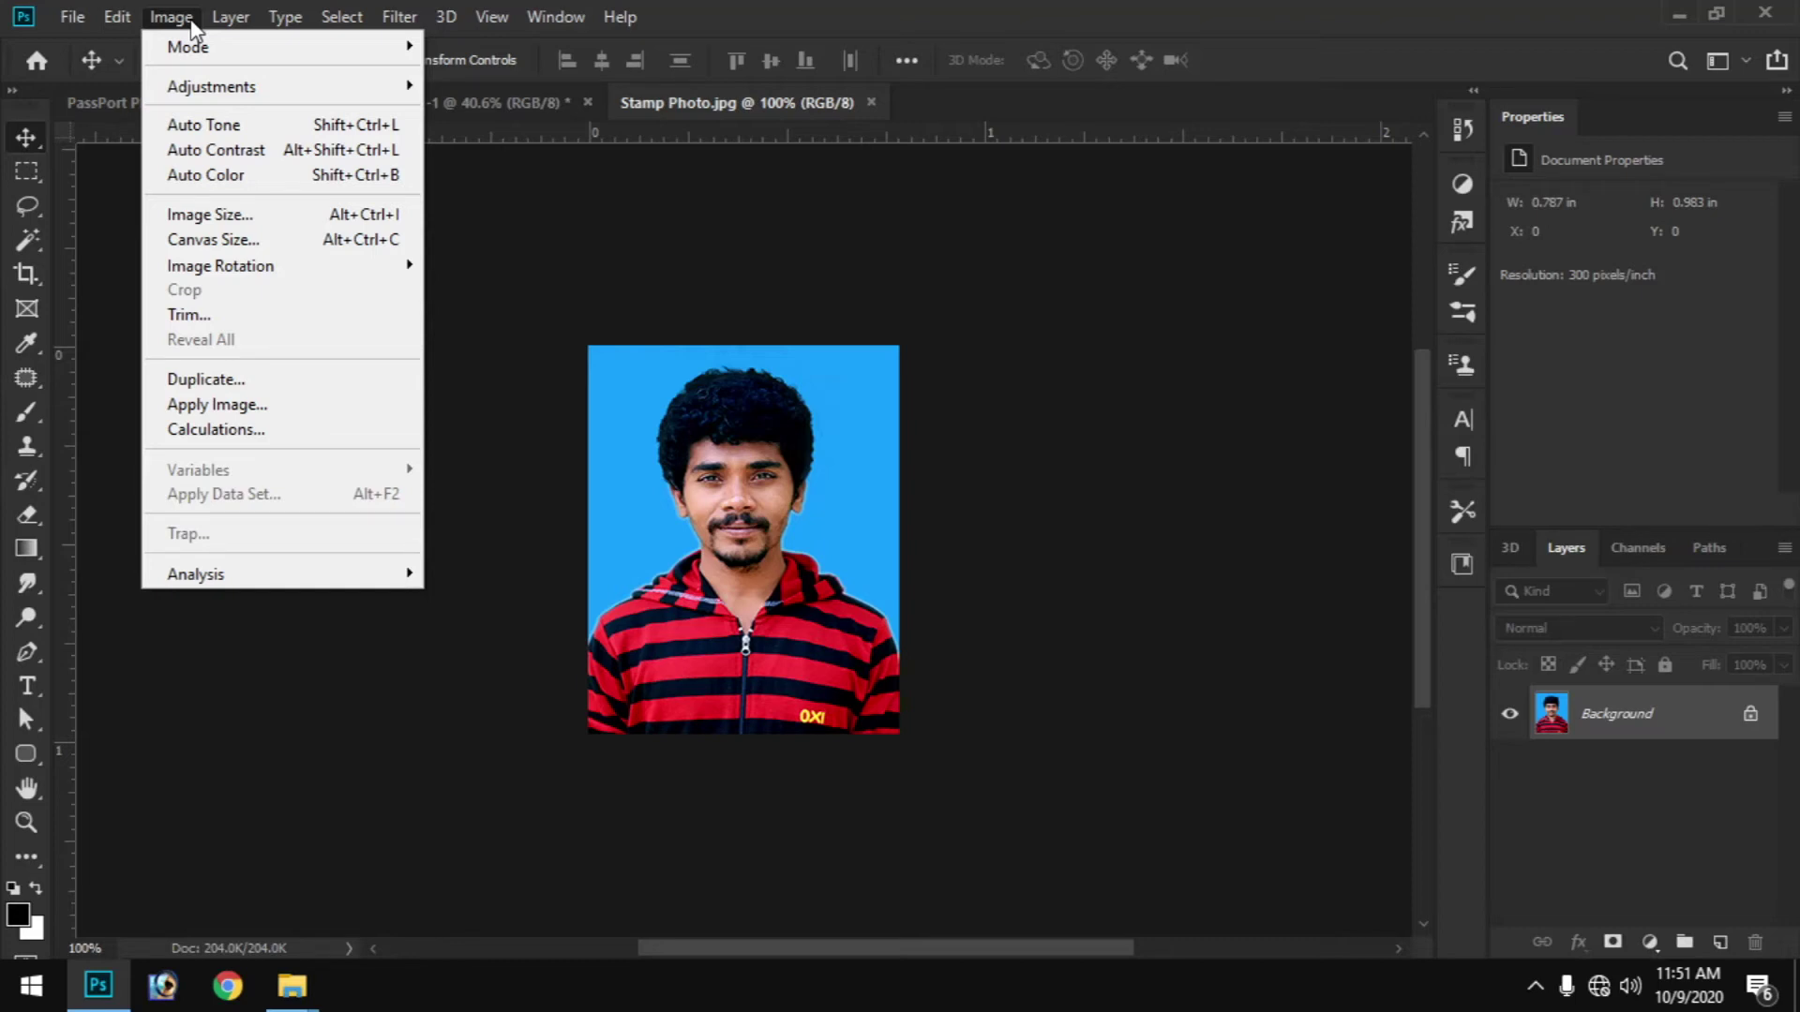
left_click(210, 214)
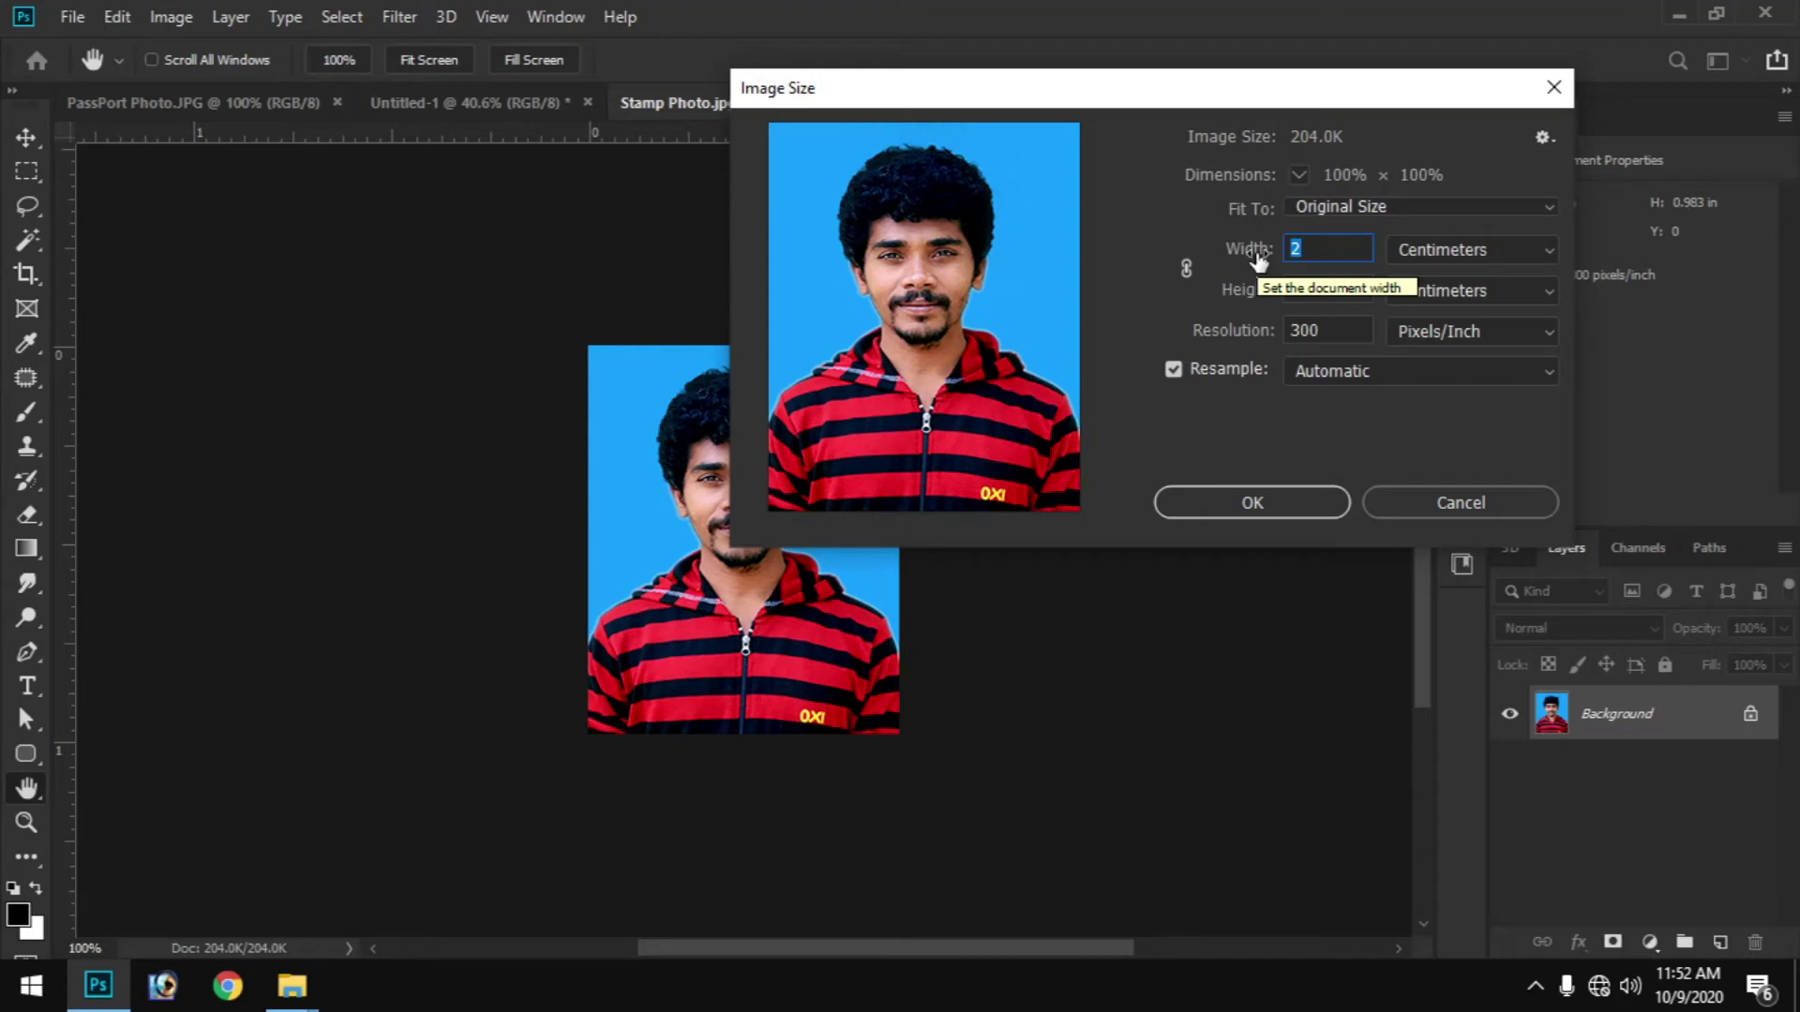
key("Tab")
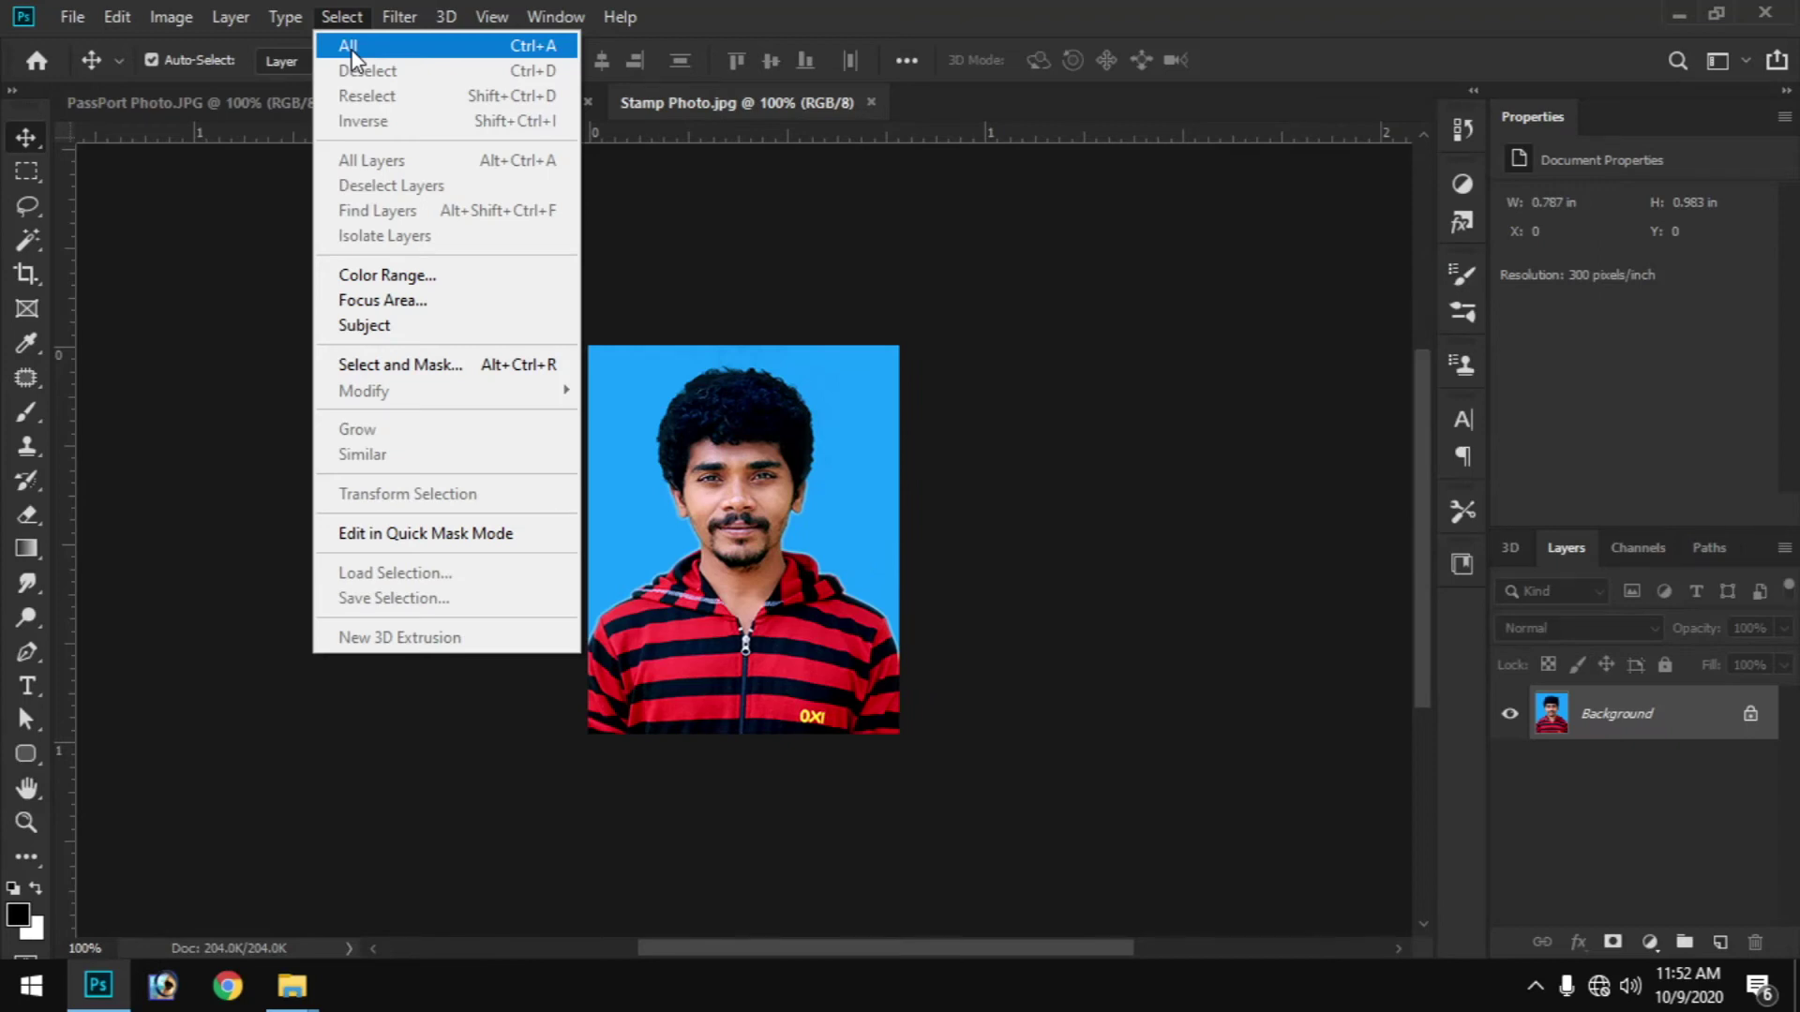
- Copy the whole stamp photo, paste it into Untitled-1, and place it below the first passport photo
left_click(352, 49)
left_click(345, 19)
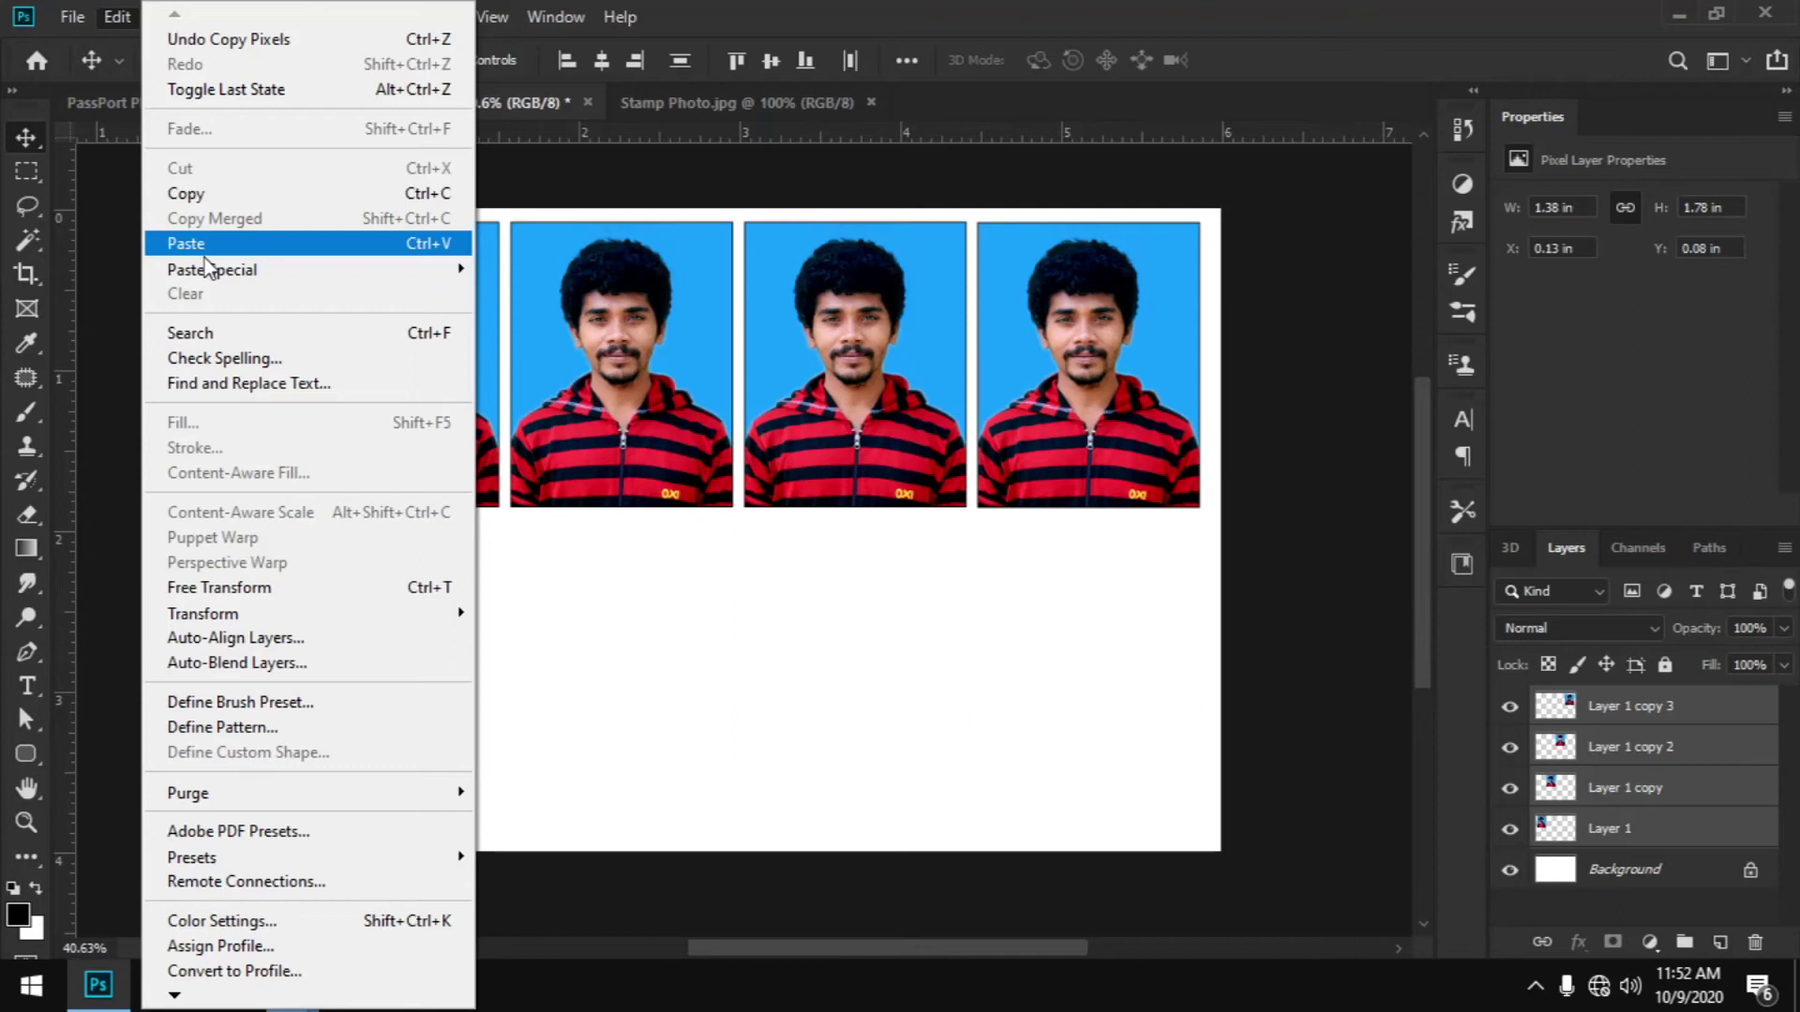
left_click(205, 251)
left_click_drag(749, 530, 361, 610)
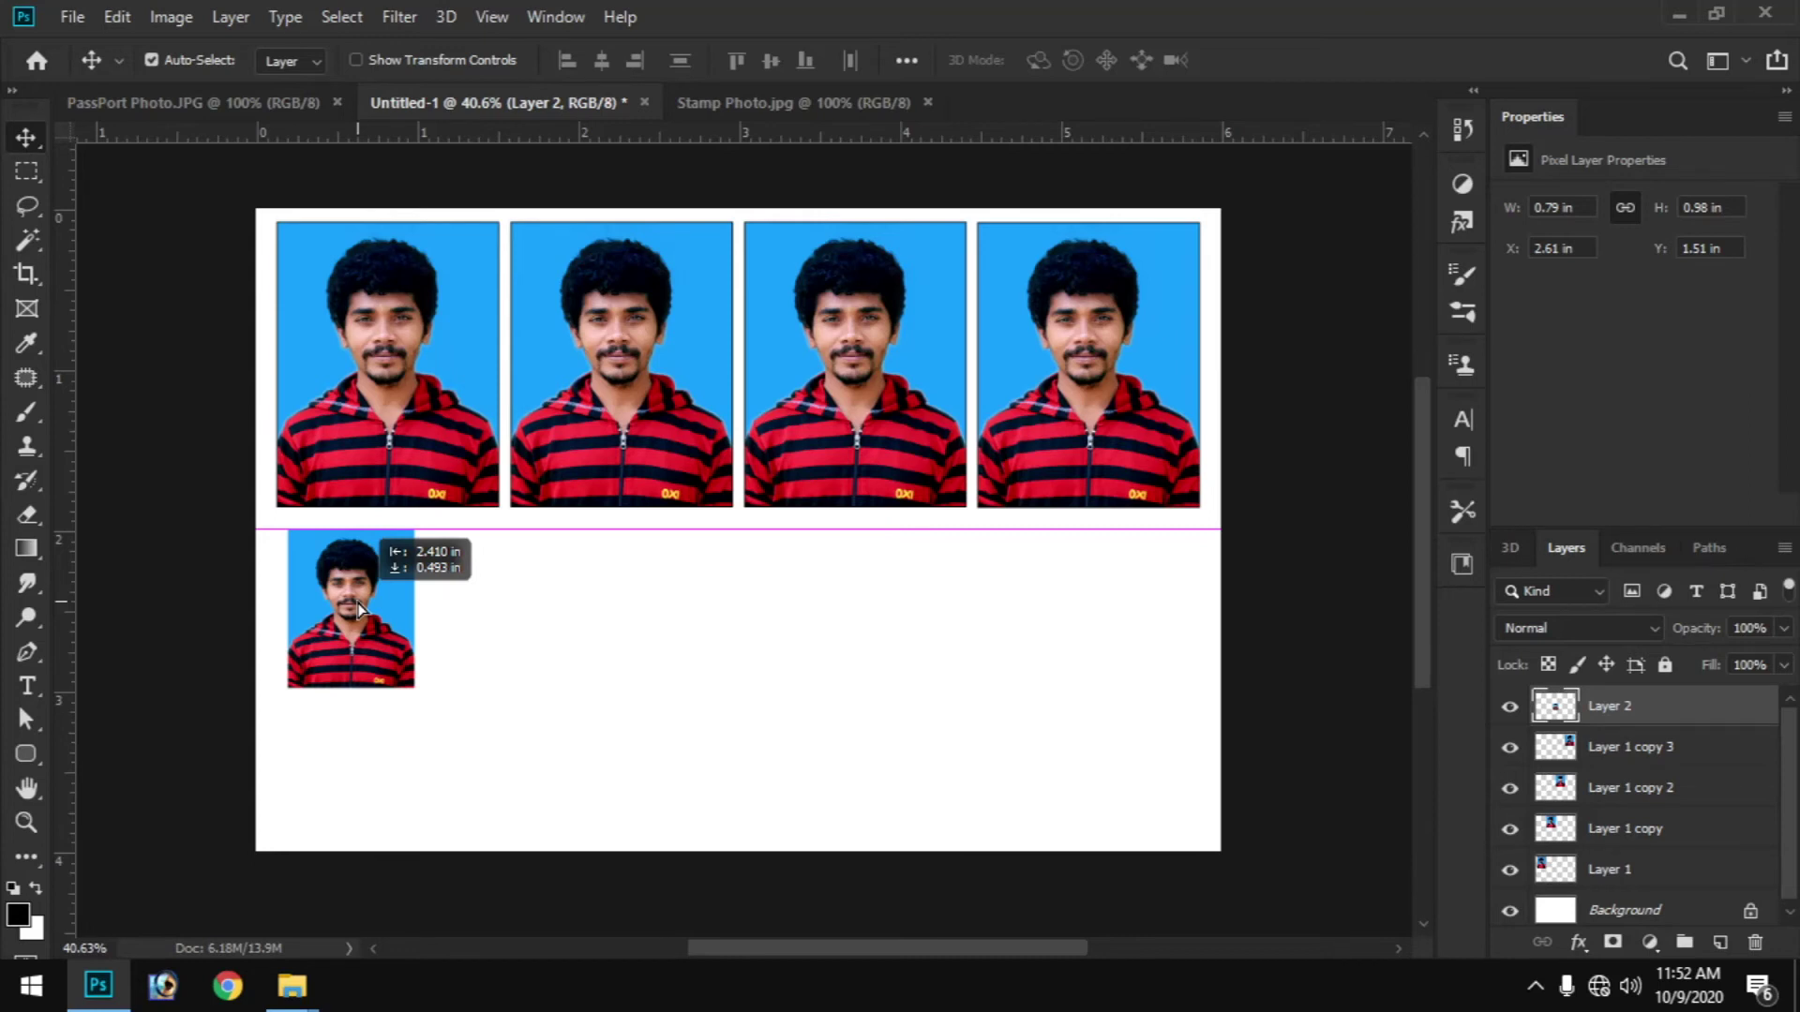
- Duplicate the stamp photo below itself, raise the upper one under the passport row, and make six copies
left_click_drag(359, 609, 309, 722)
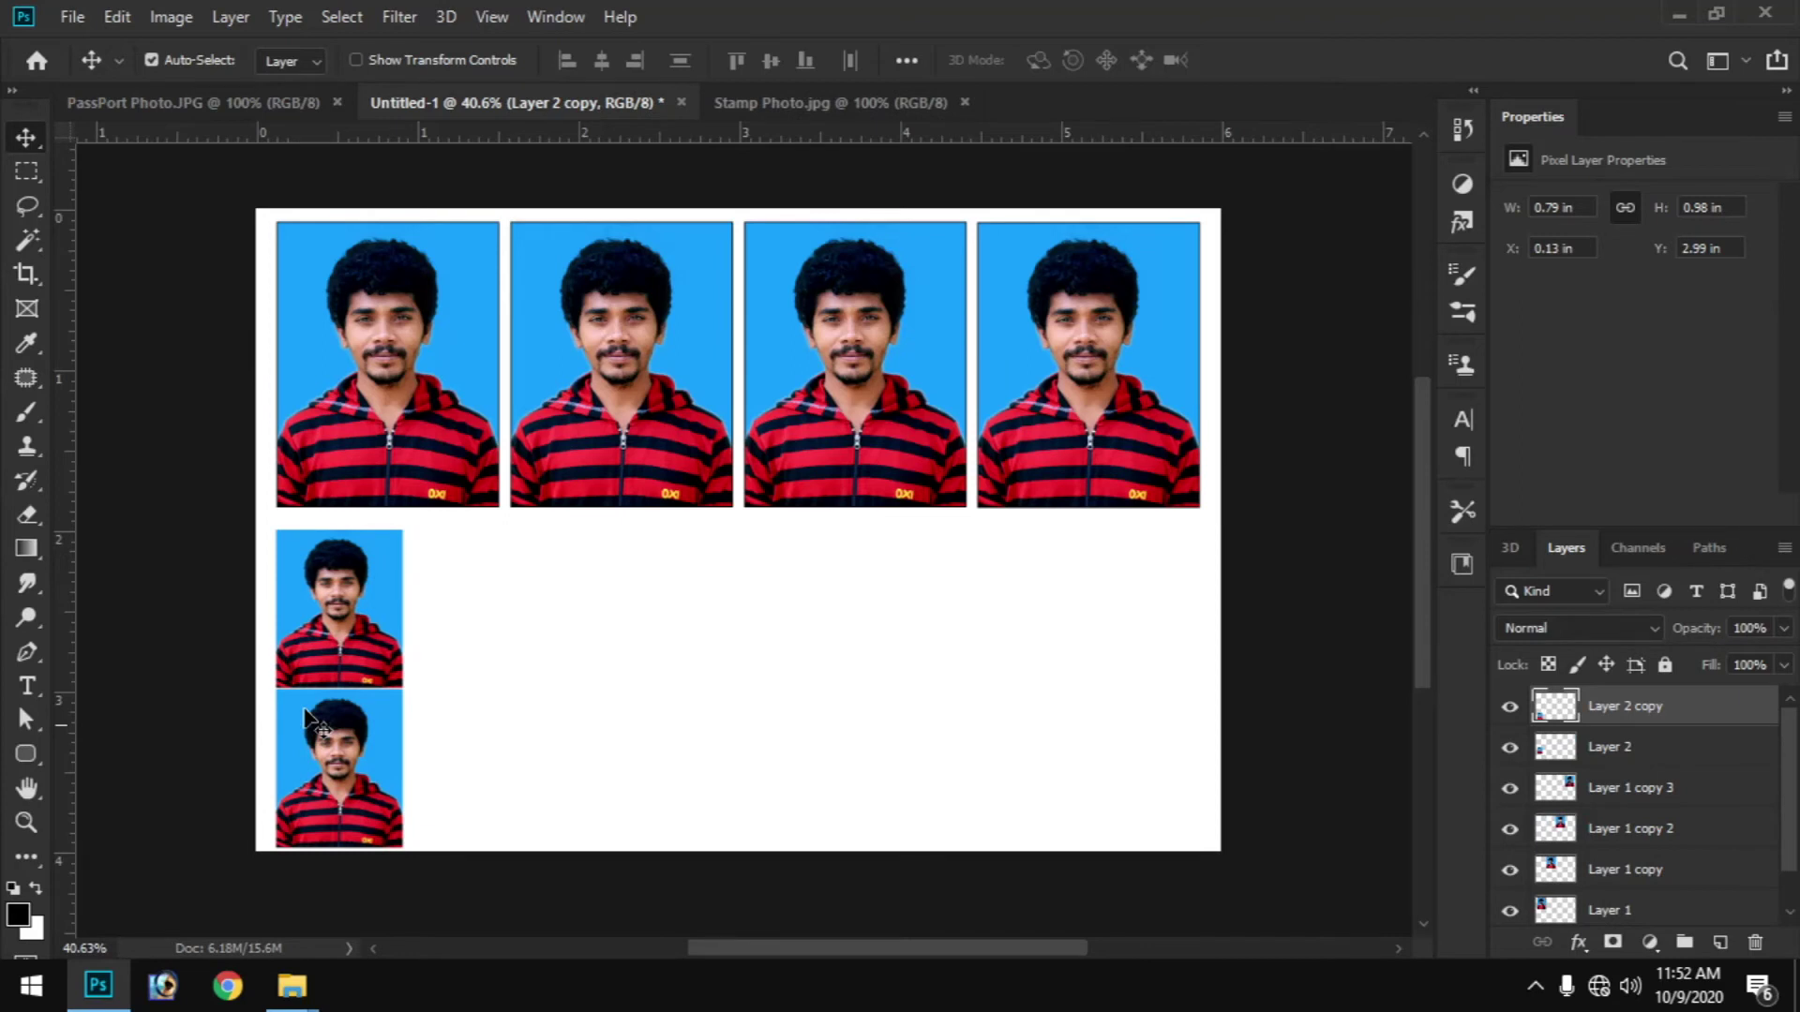
left_click_drag(329, 633, 329, 625)
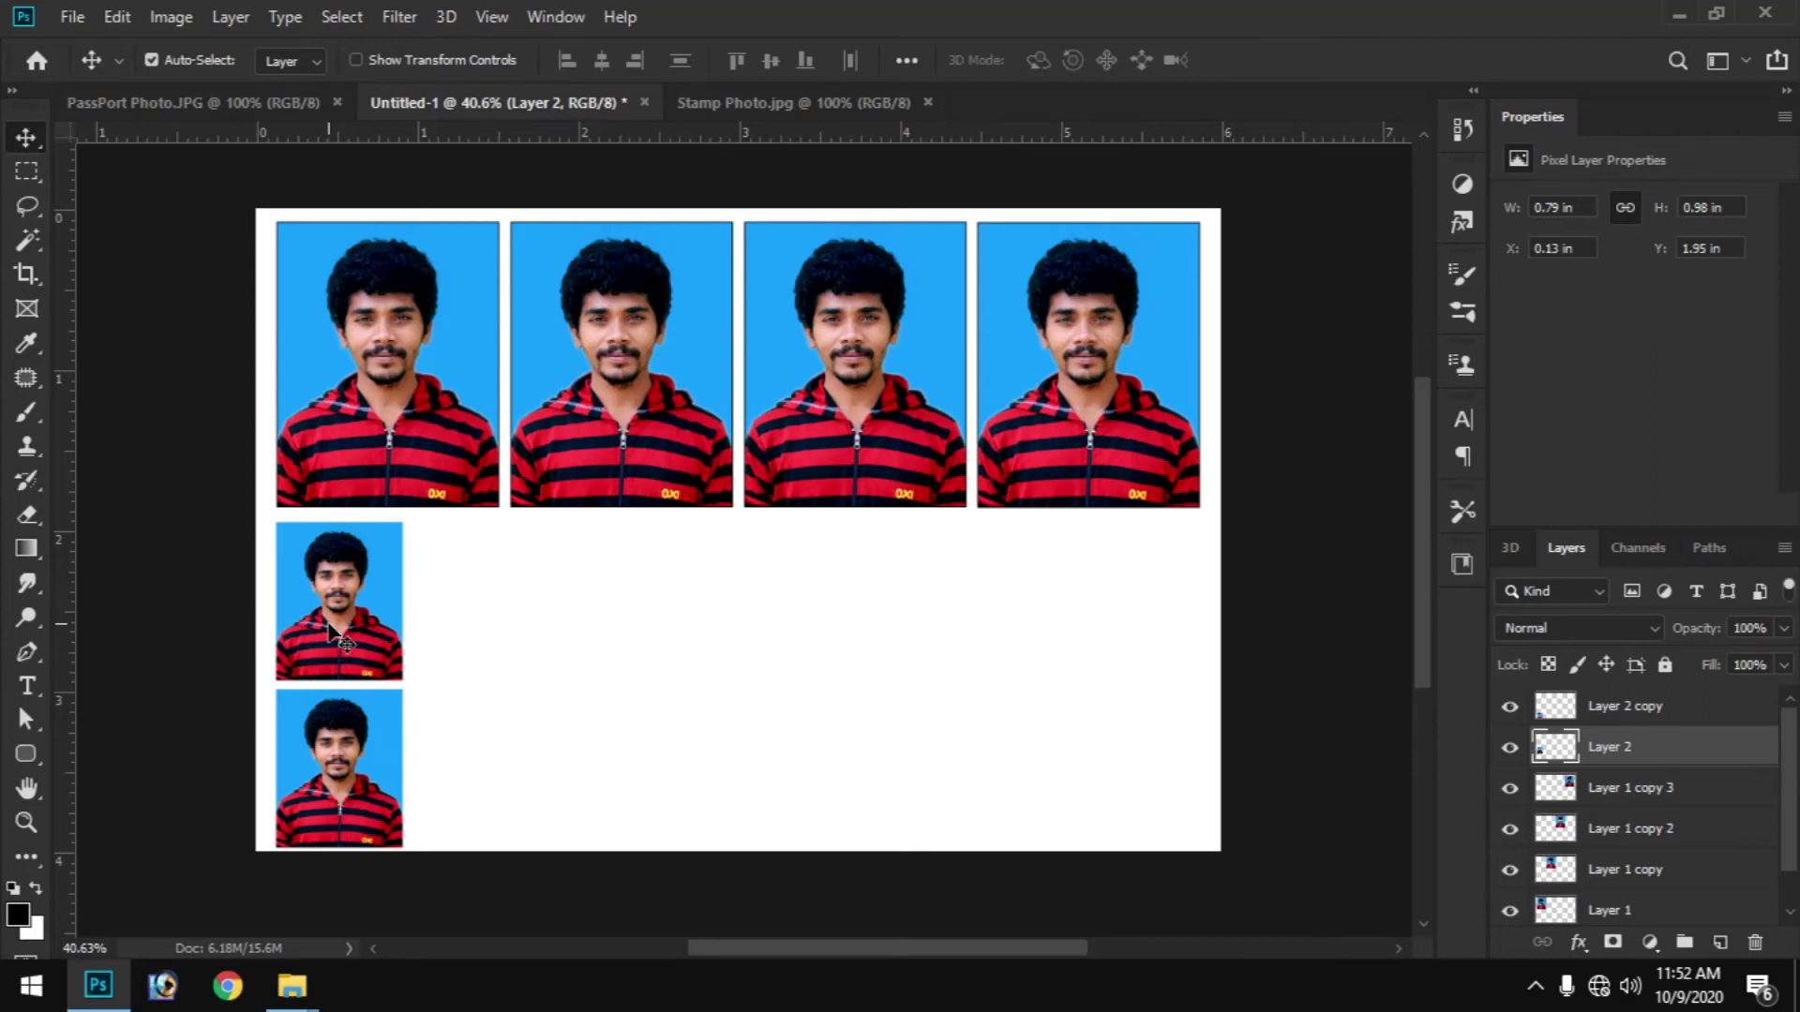
key("ctrl+z")
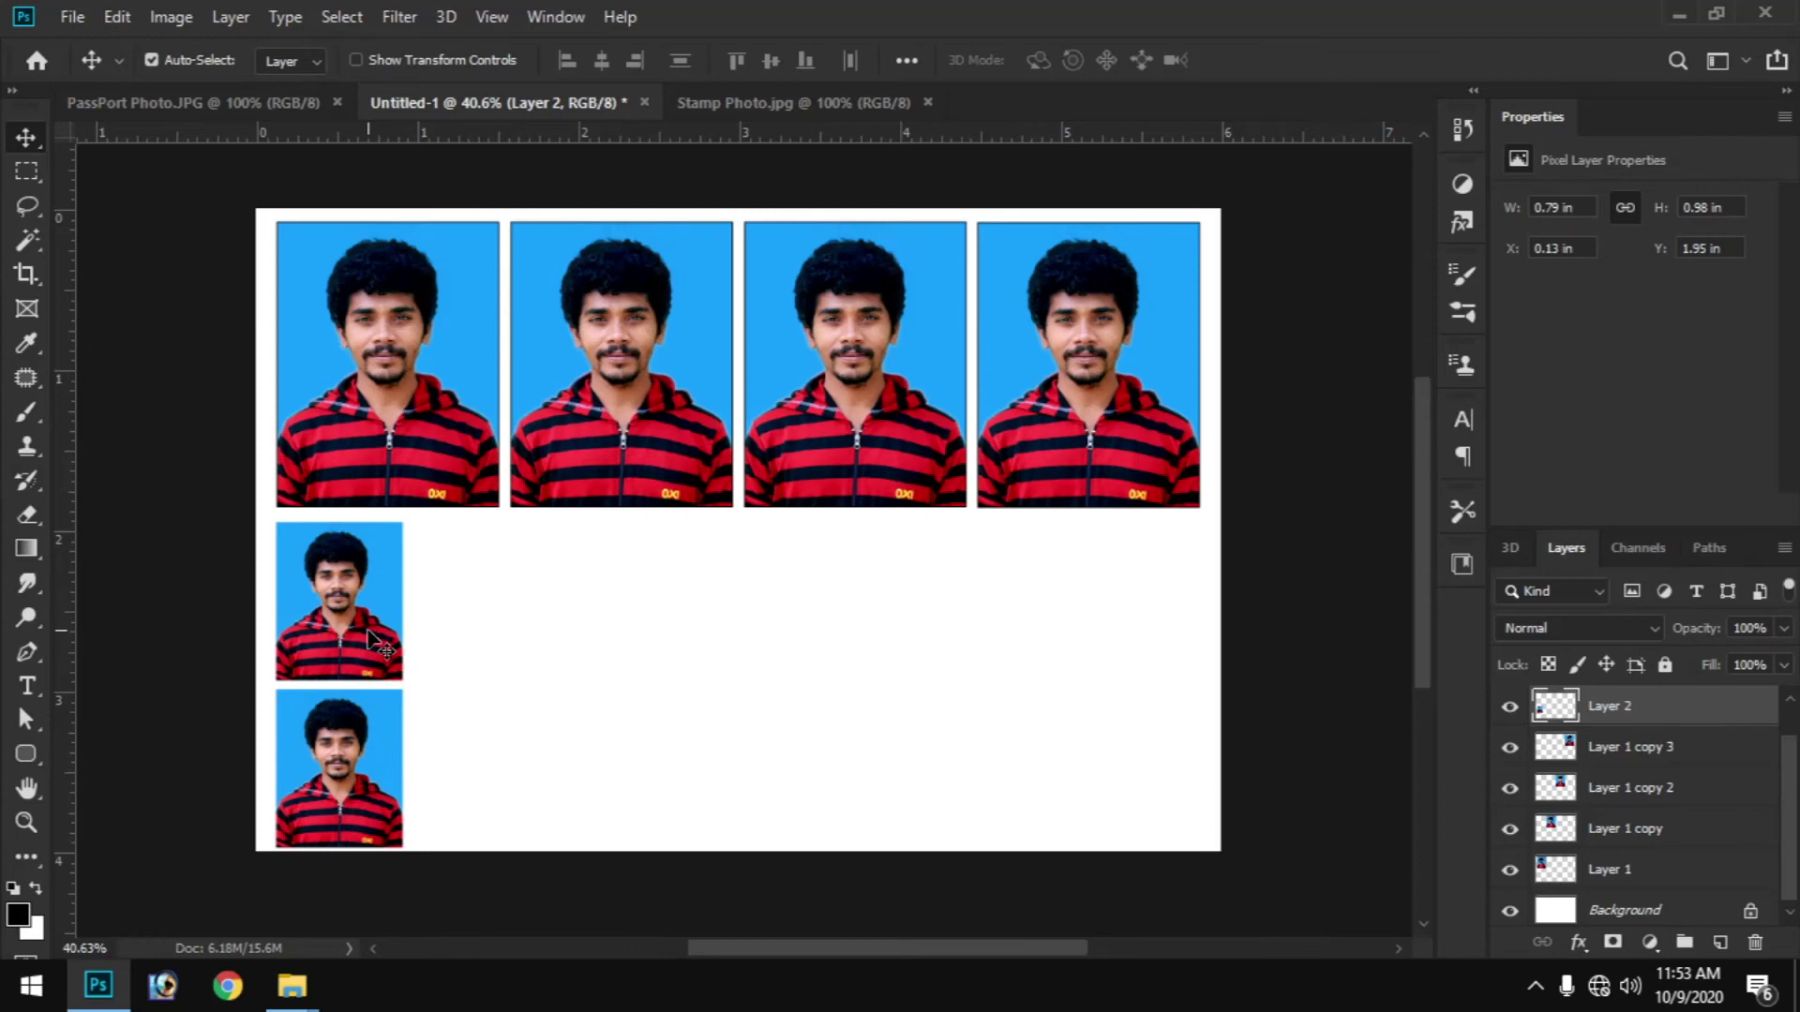
key("ctrl+j")
key("ctrl+j")
key("ctrl+j")
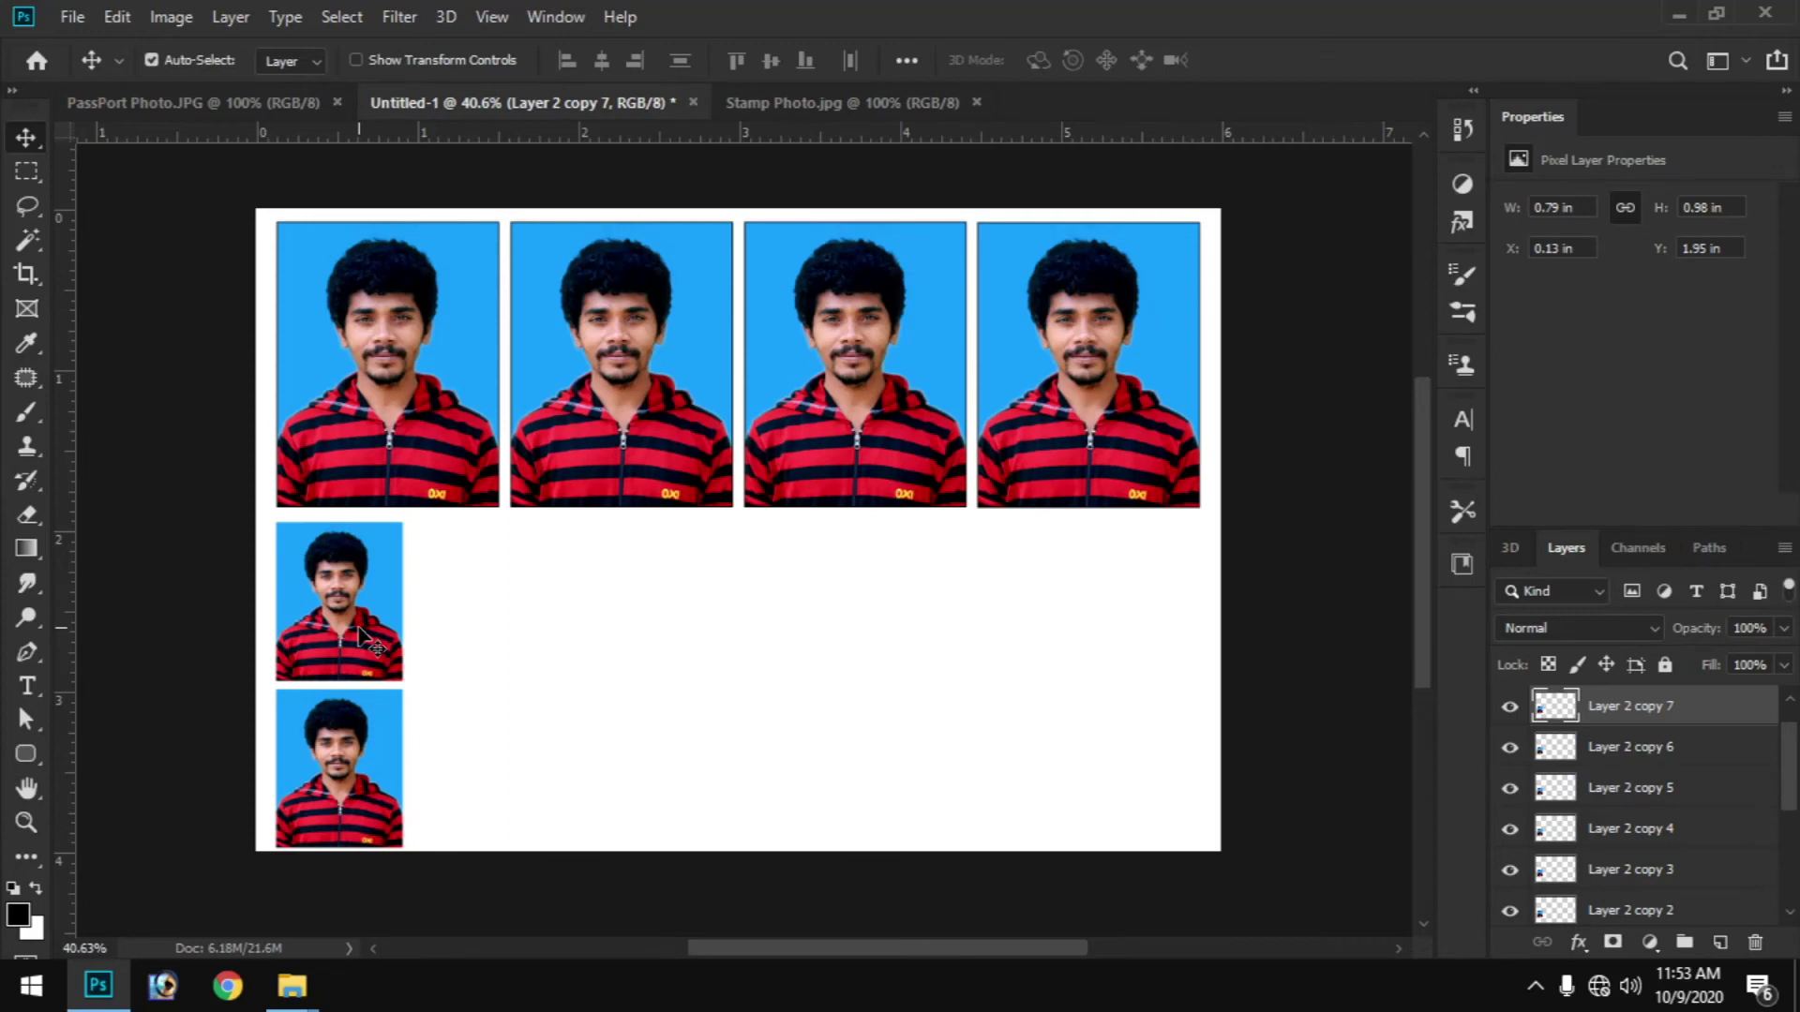
- Move the top stamp copy to the row's right end and space the seven stamps evenly
key("ctrl+t")
left_click_drag(361, 637, 1119, 672)
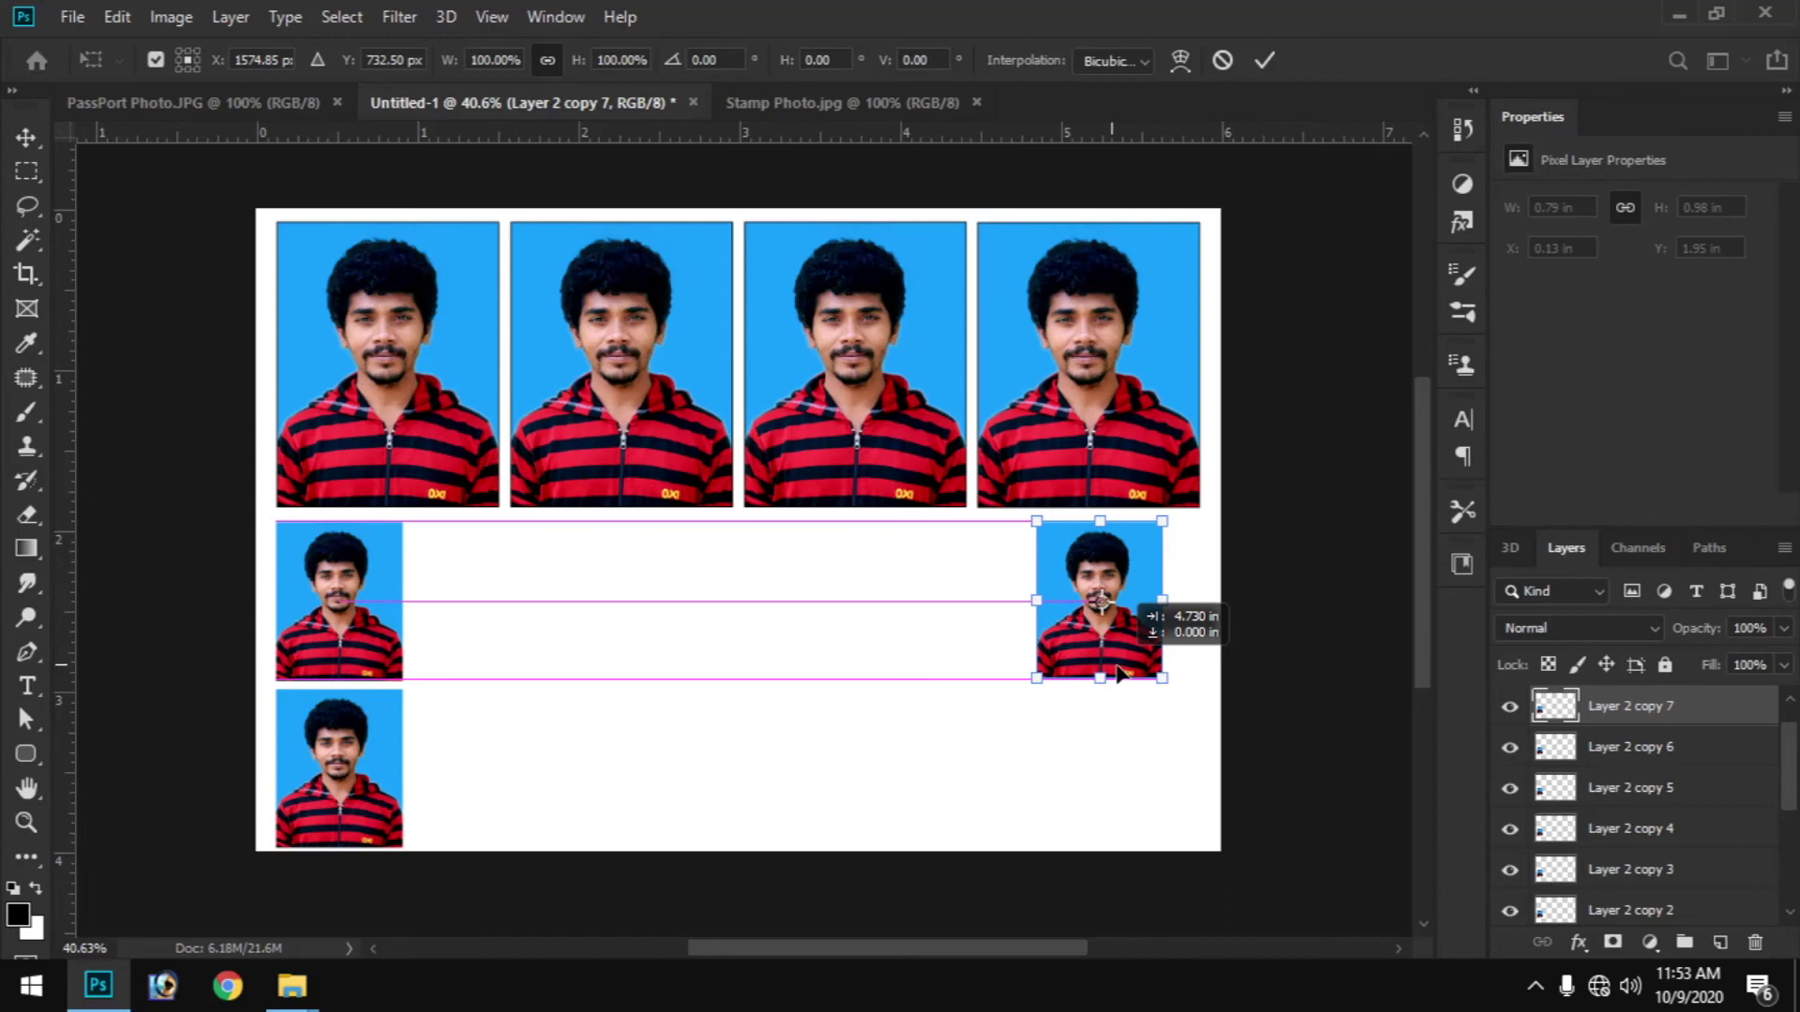
left_click(605, 795)
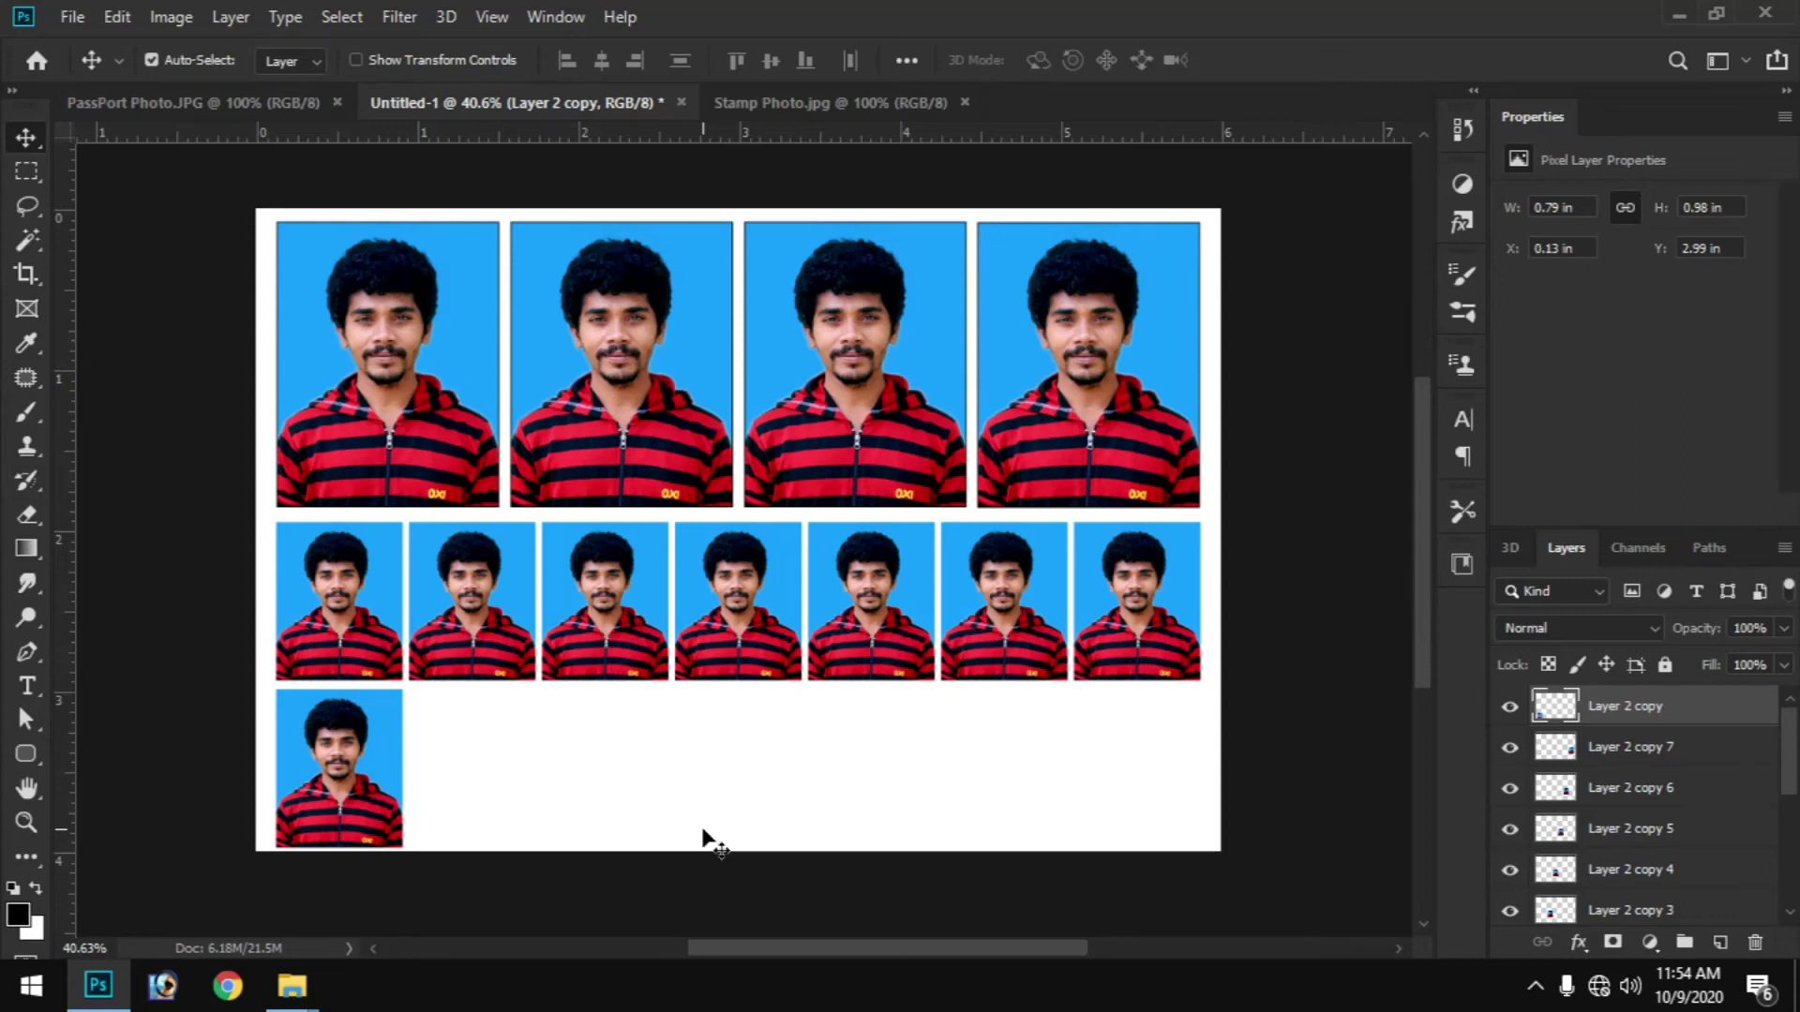
- Duplicate the lower stamp photo and place a copy at the sheet's bottom-right, starting a third row
key("alt+Up")
key("alt+Up")
key("alt+Up")
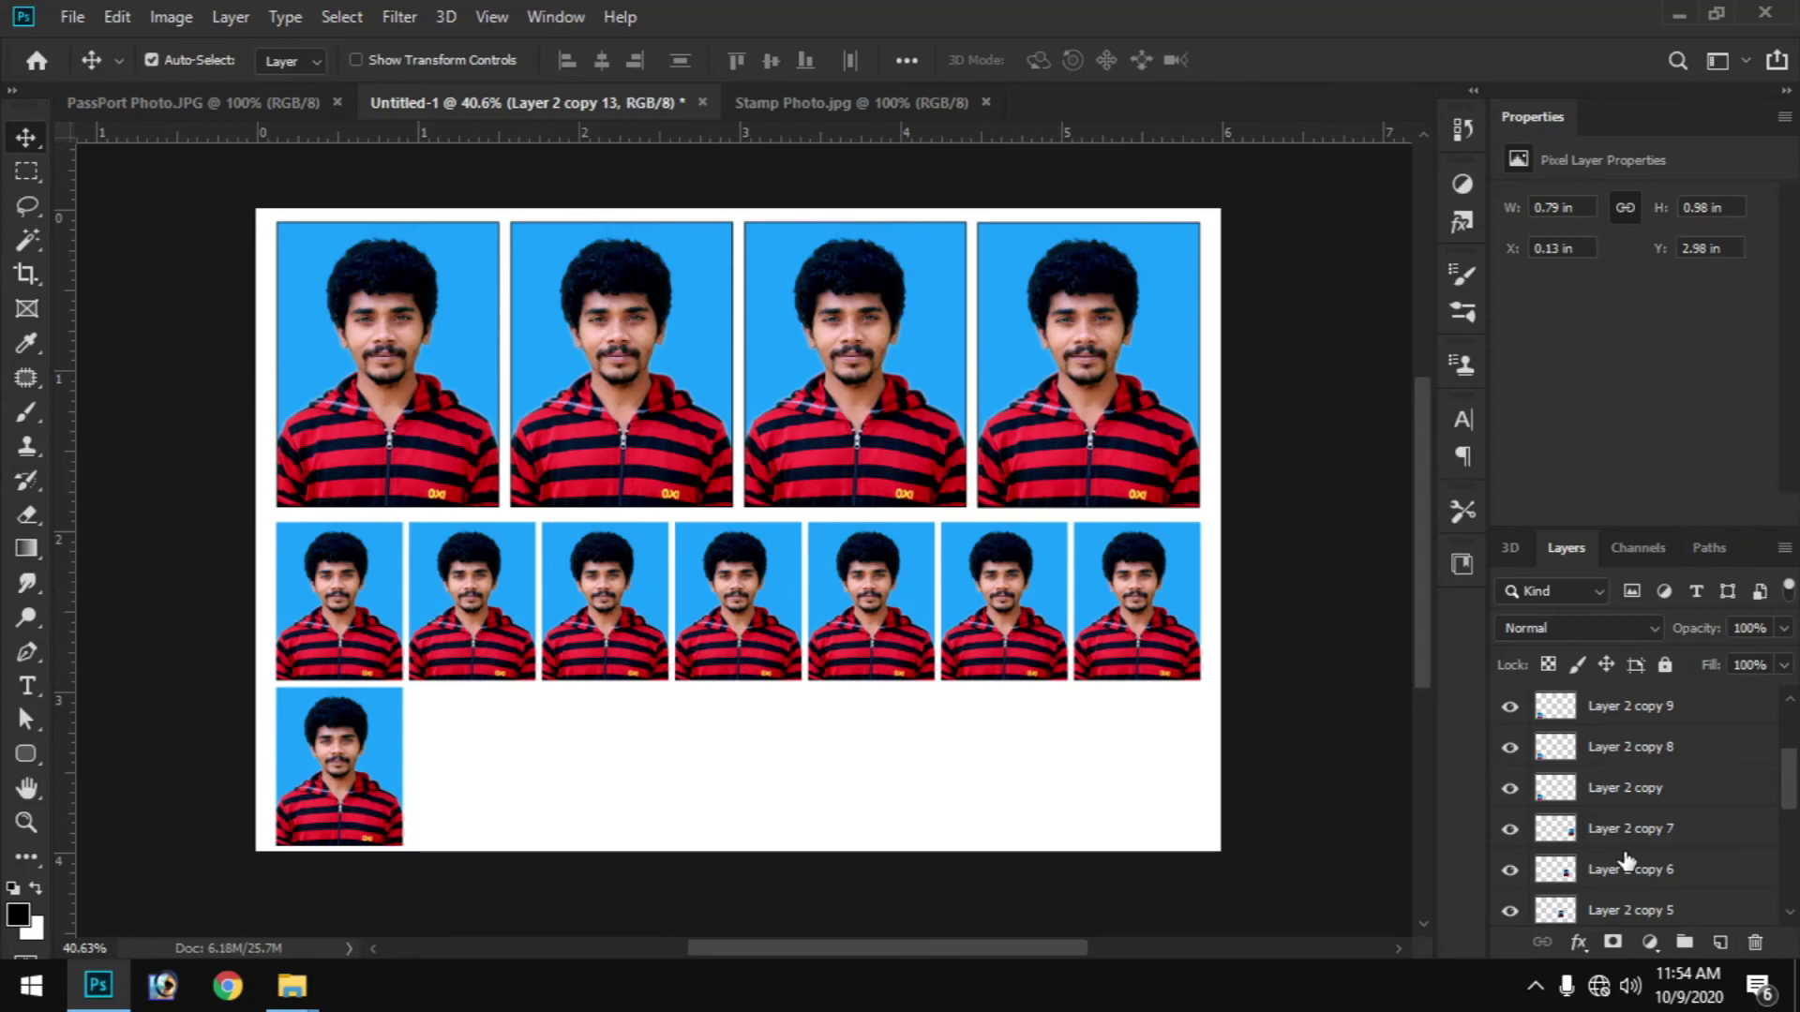
left_click(1697, 795, "shift")
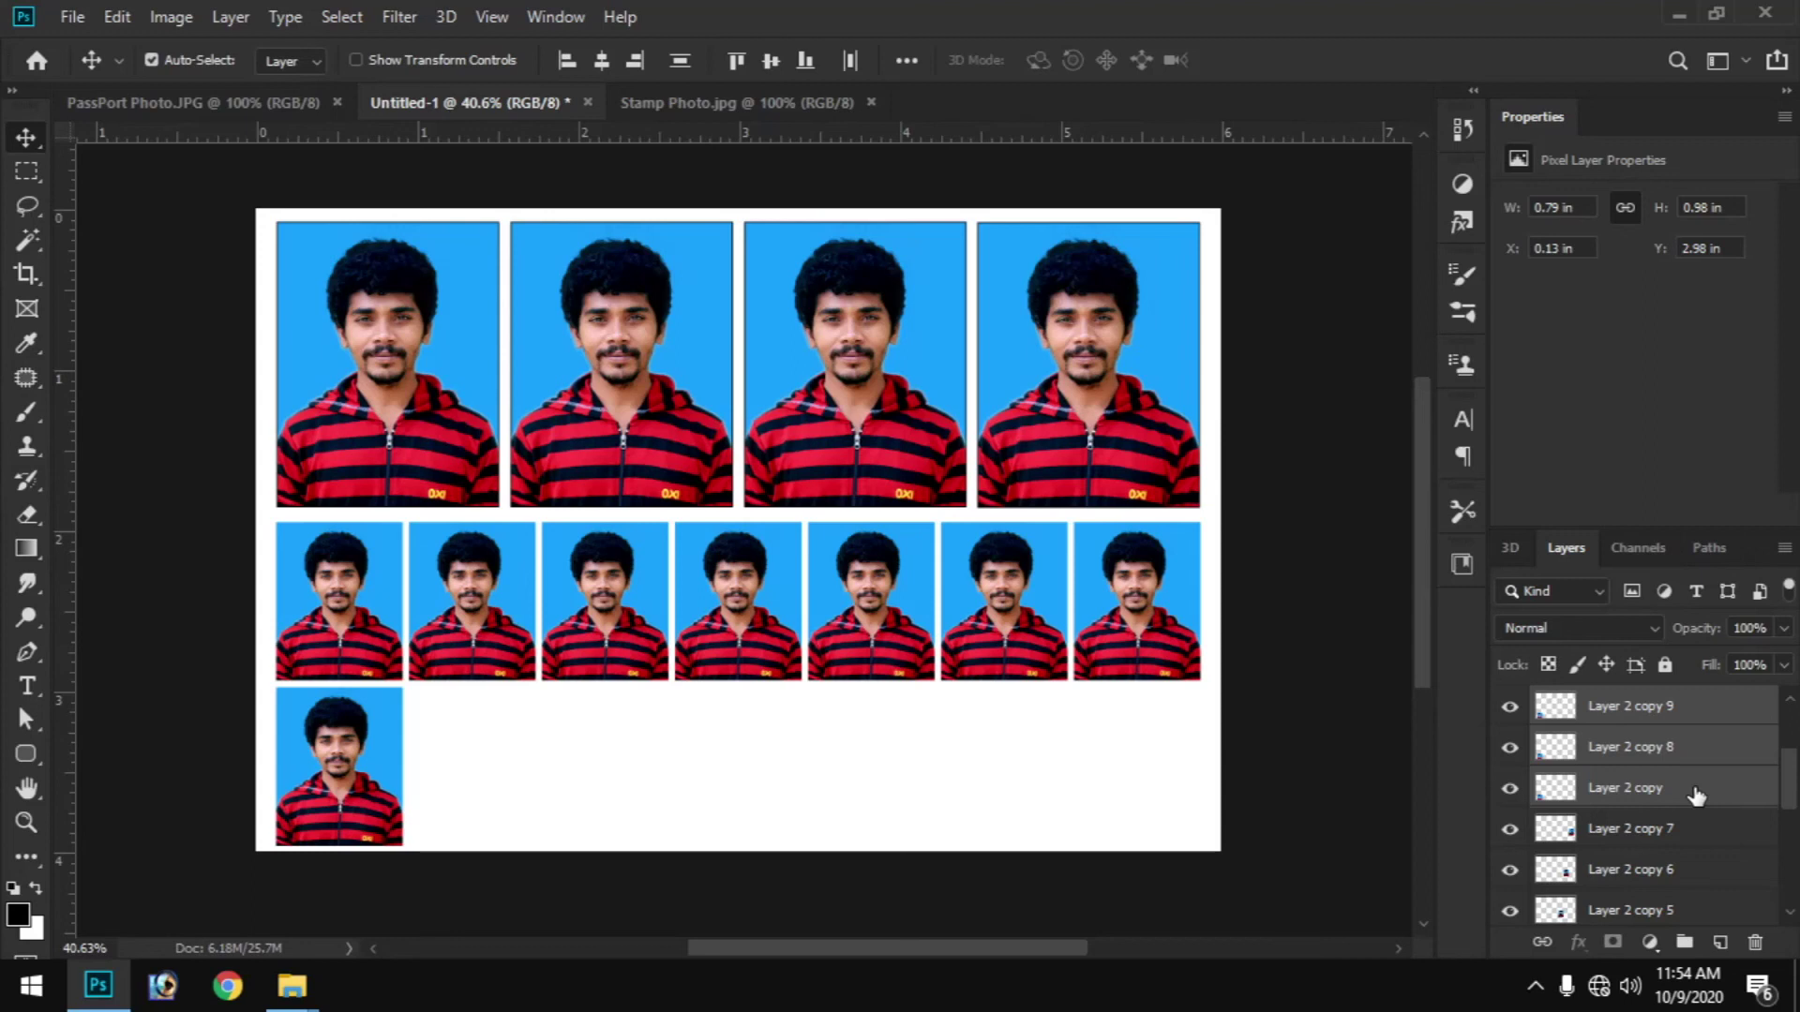
key("ctrl+alt+shift+t")
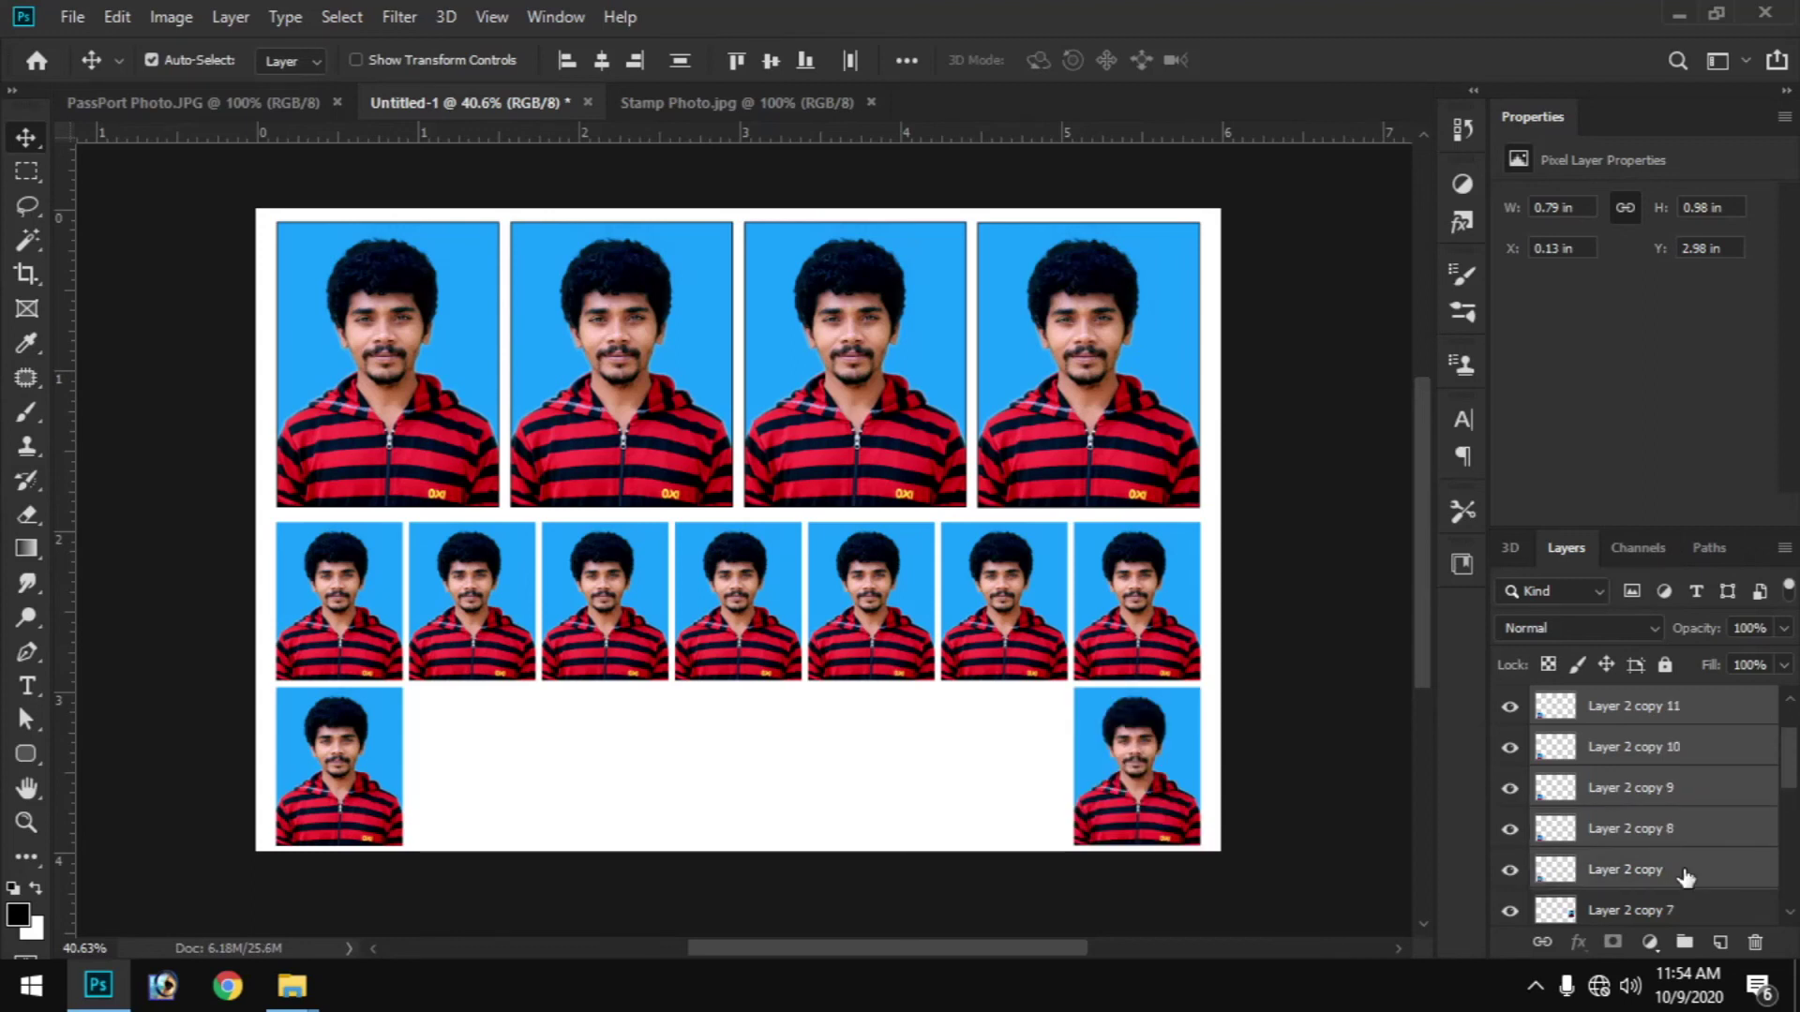